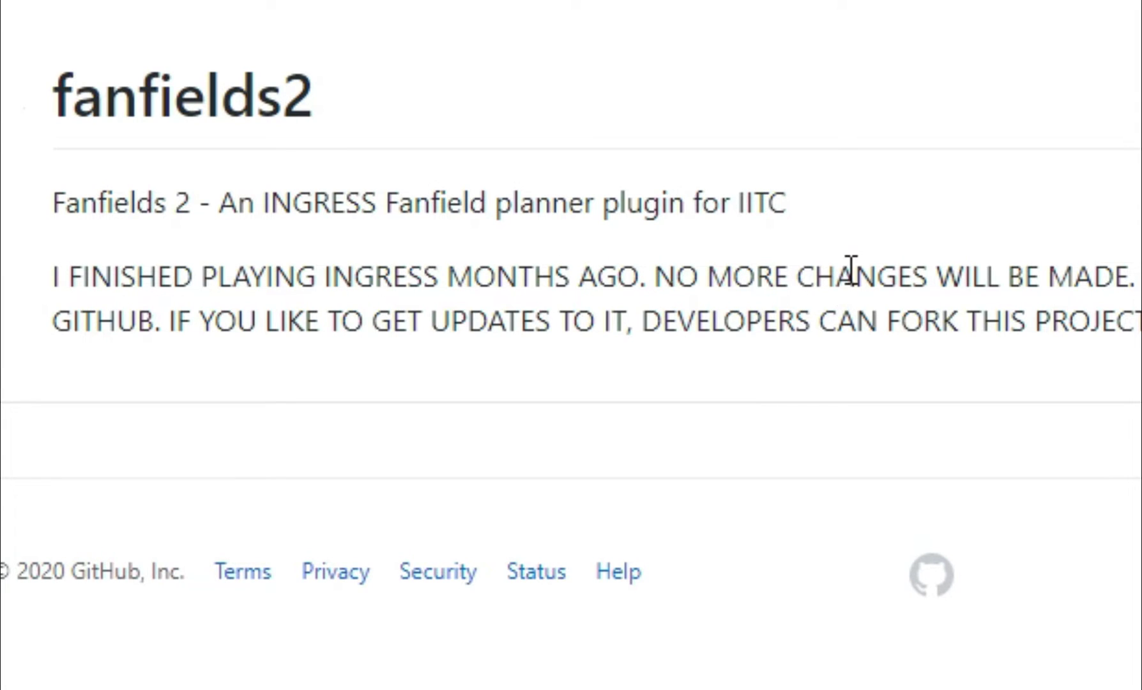
Step: Open the iitc_plugin_fanfields2.user.js script from the GitHub file list in raw form
scroll(849, 262, "up", 4)
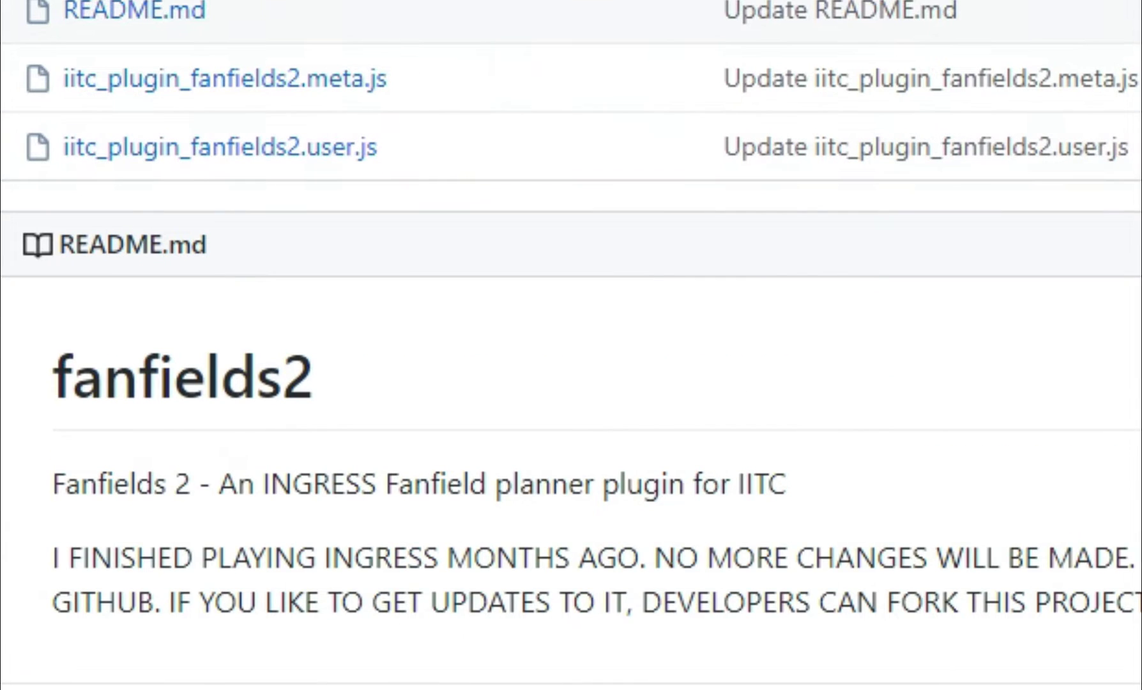
scroll(851, 269, "up", 10)
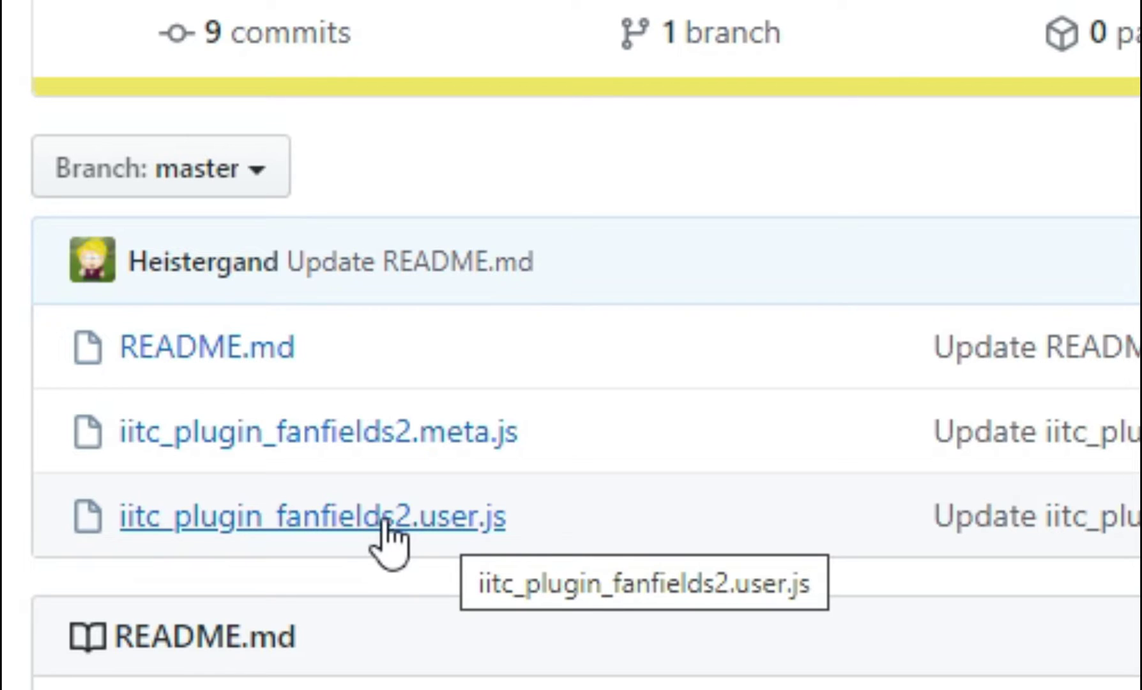
left_click(418, 522)
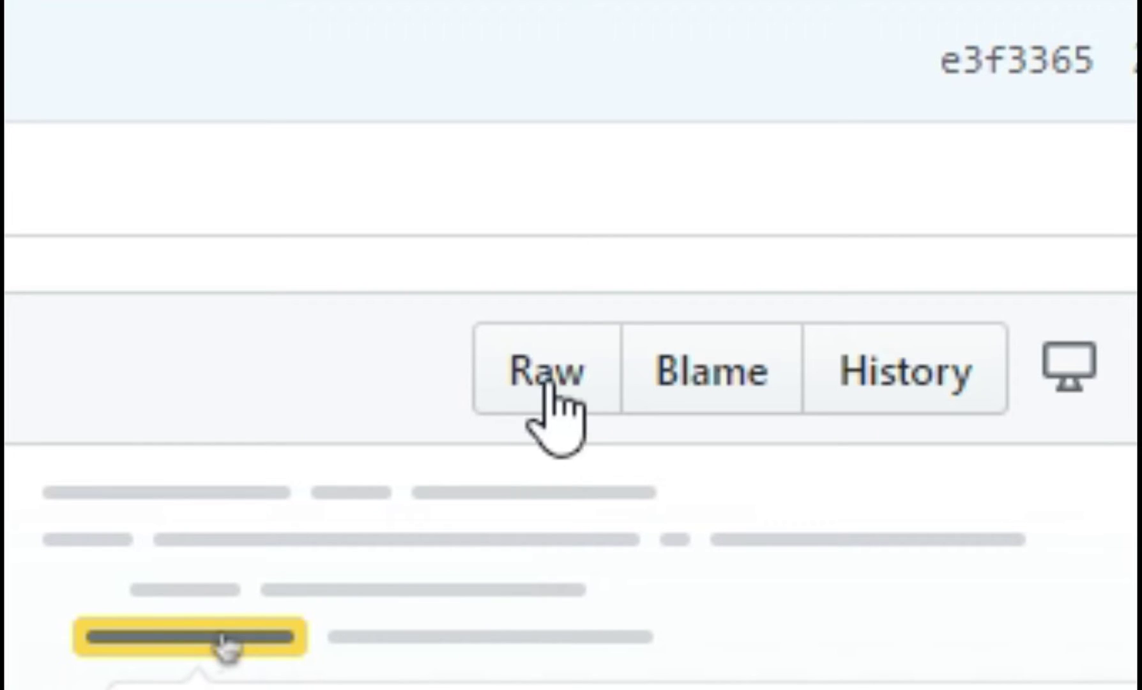
left_click(553, 374)
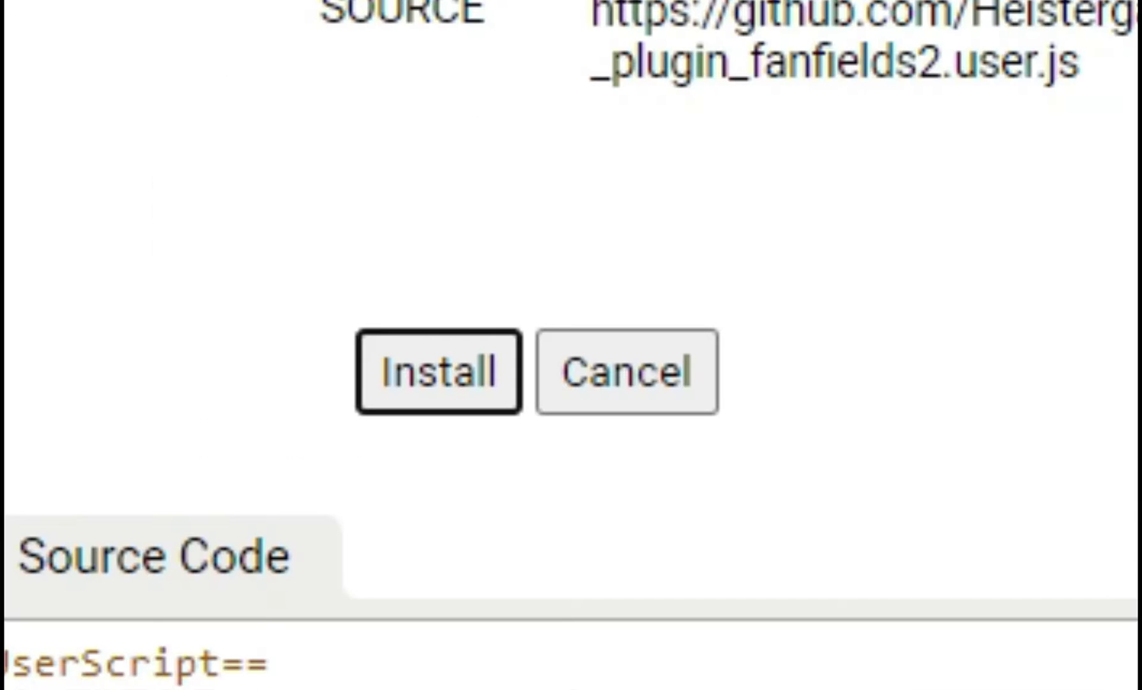
Step: Install the Fan Fields 2 v2.1.3 userscript through Tampermonkey
left_click(440, 377)
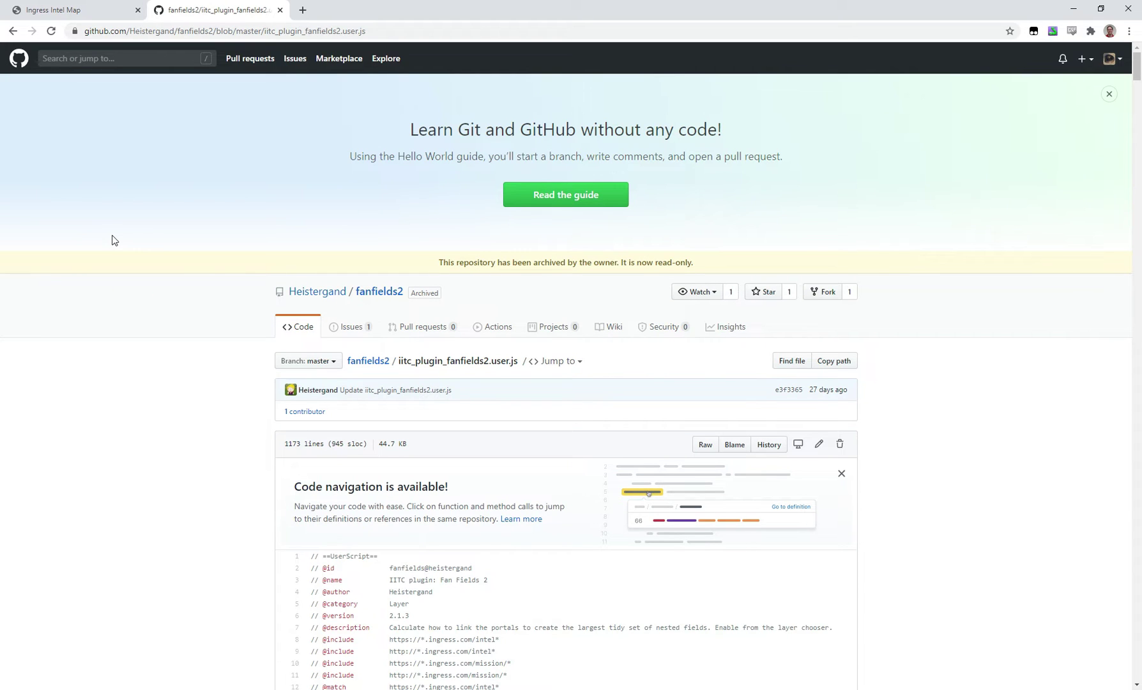
left_click(71, 10)
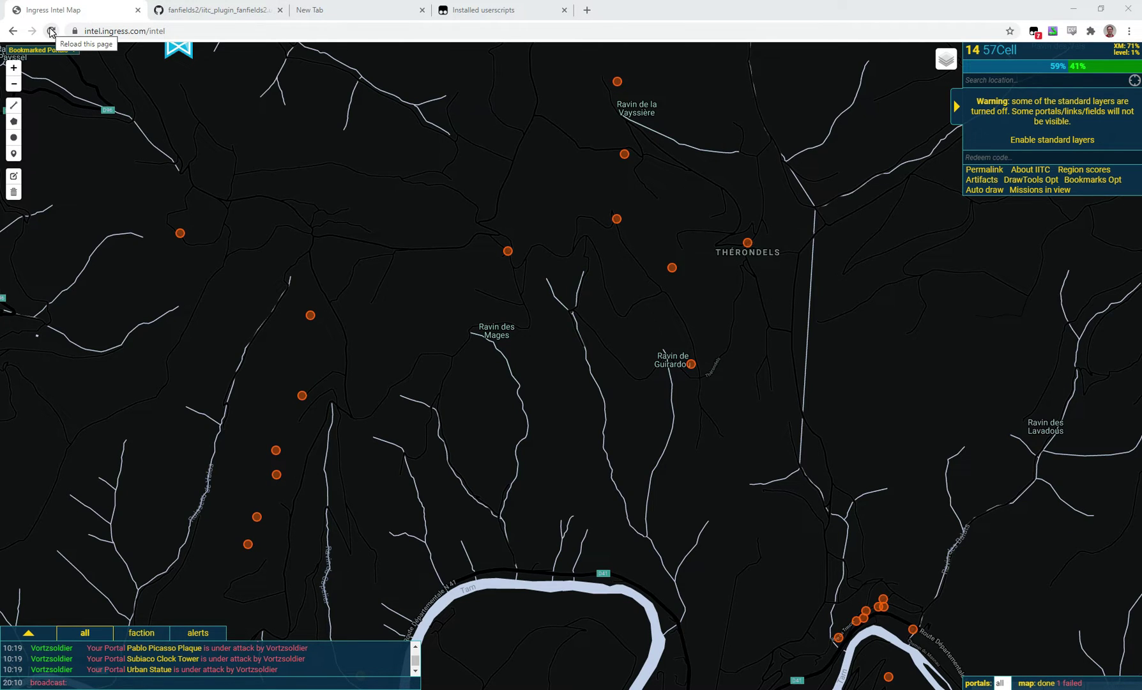
Step: Reload the Intel Map so the Fan Fields 2 links, fields and numbers layers appear
left_click(51, 31)
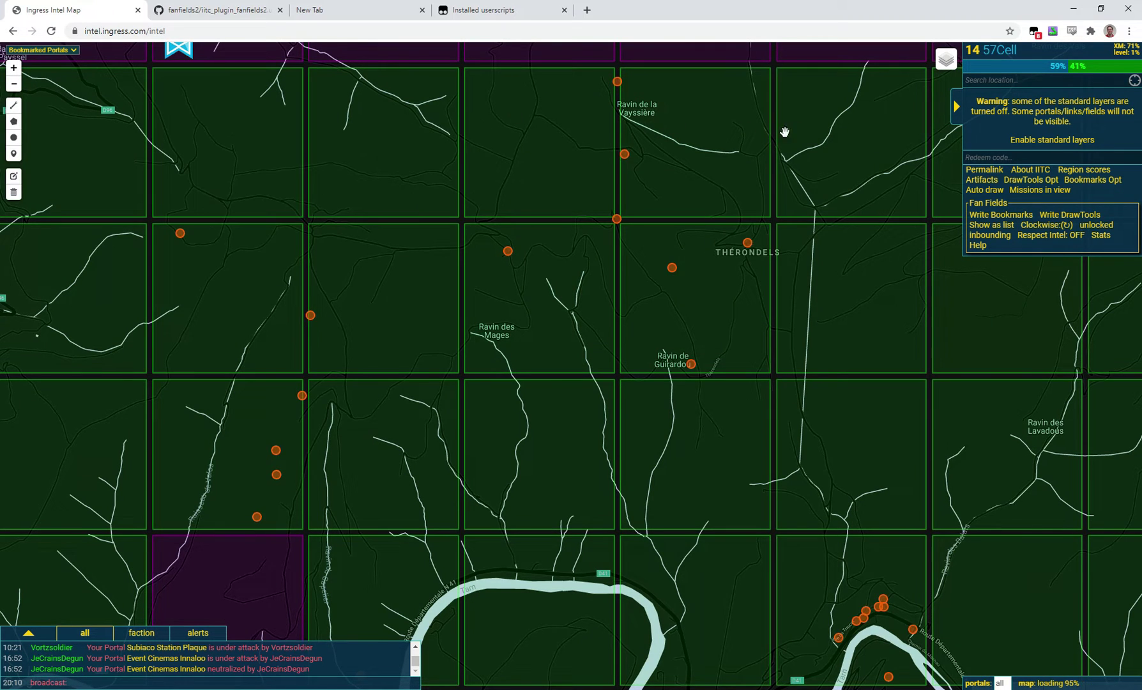
mouse_move(946, 59)
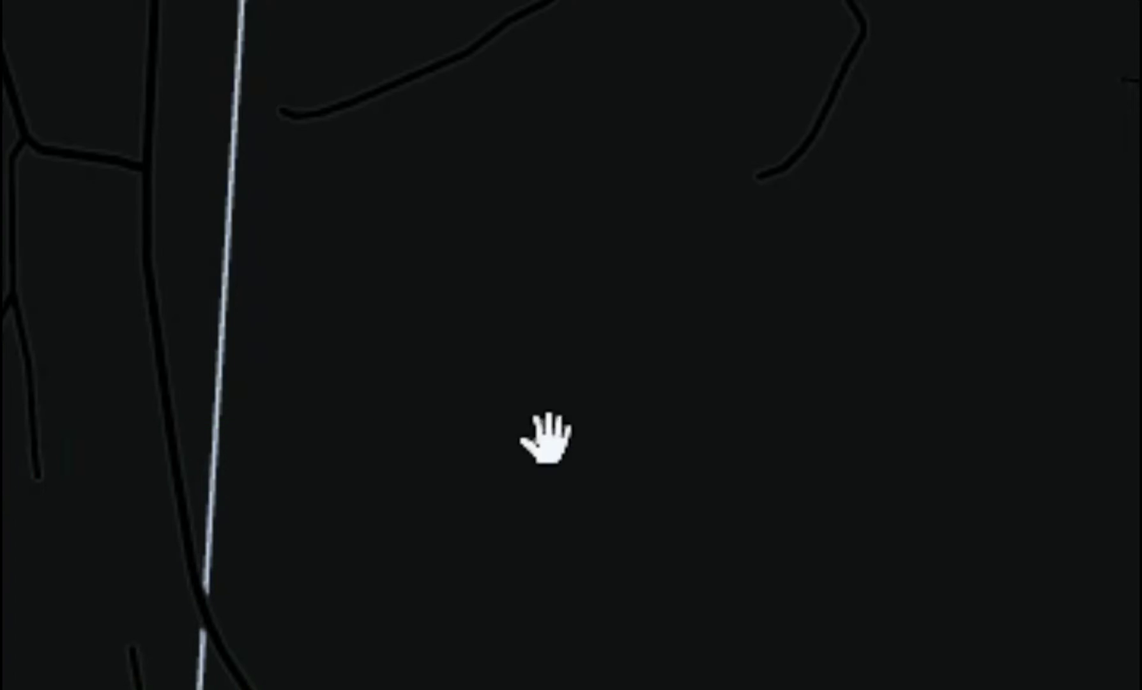
mouse_move(551, 357)
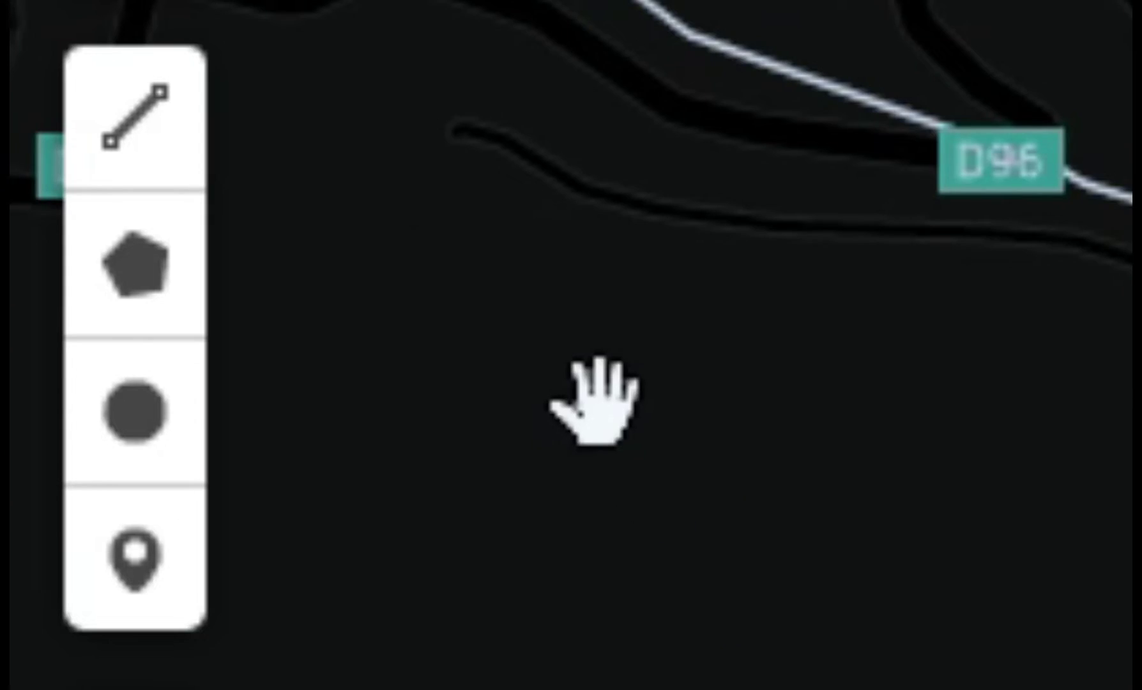
Step: Draw an eight-point polygon around the Ravin des Mages portals, notched to exclude one portal
left_click(158, 274)
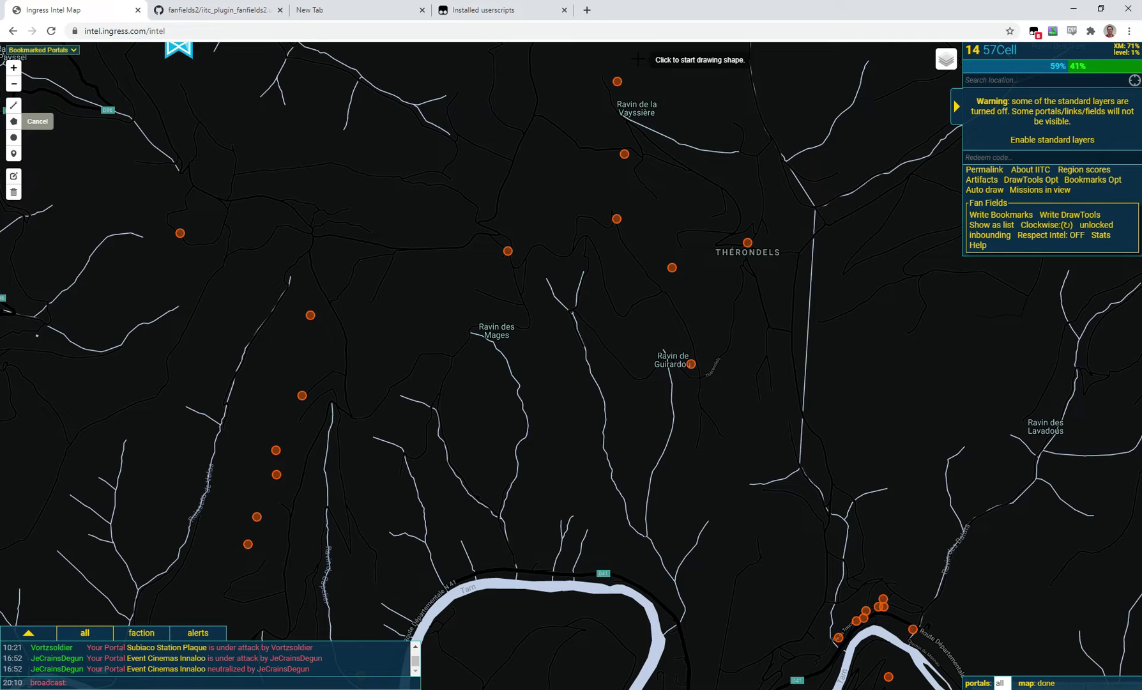
left_click(639, 59)
left_click(142, 200)
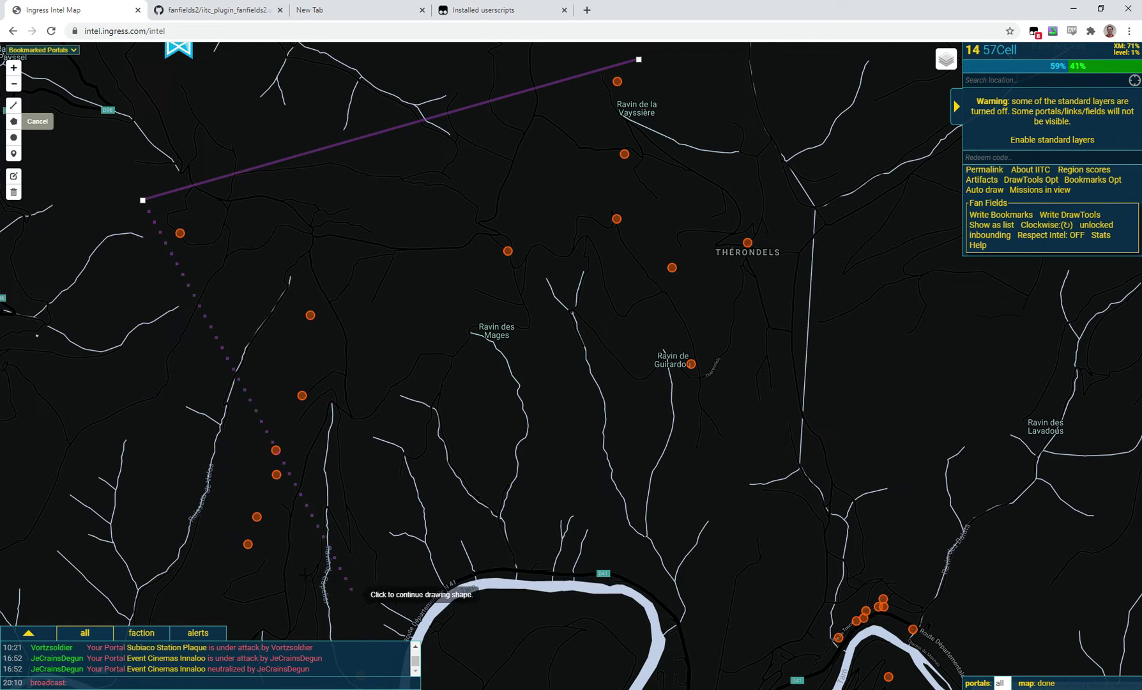
left_click(175, 579)
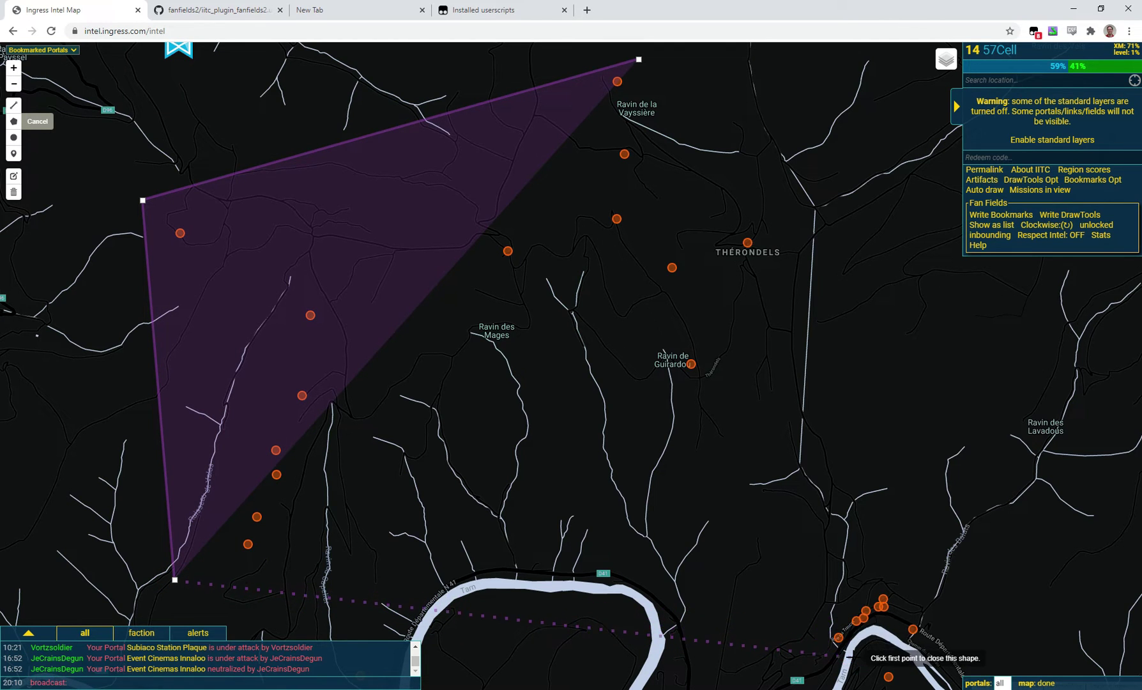
left_click(854, 657)
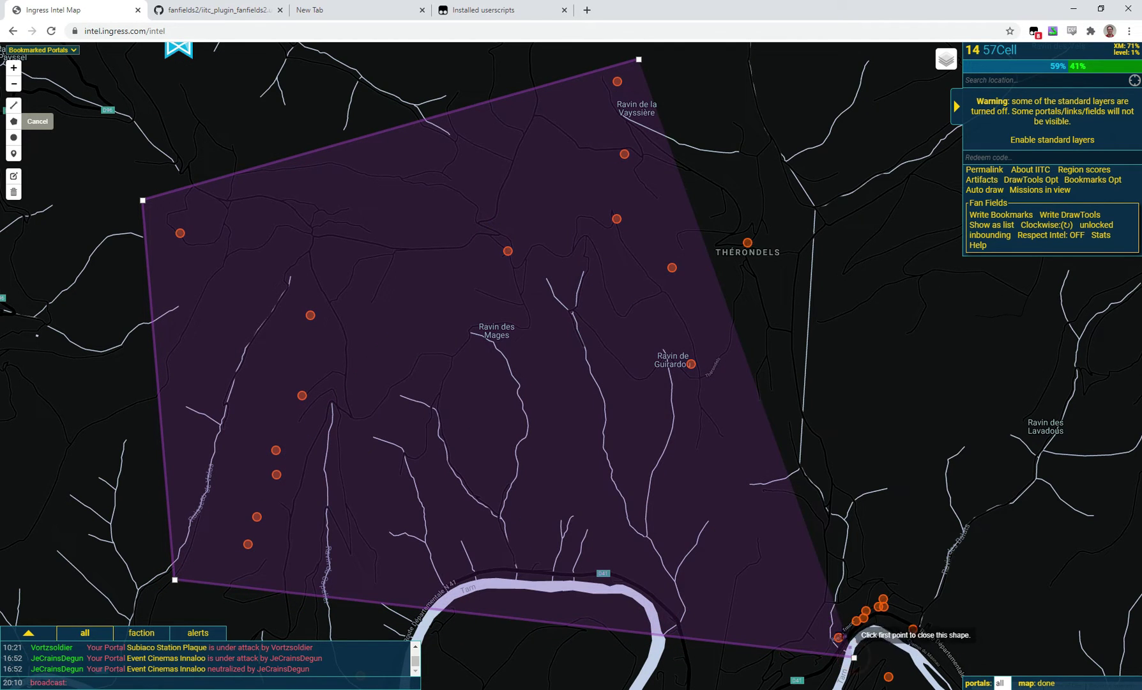
left_click(763, 298)
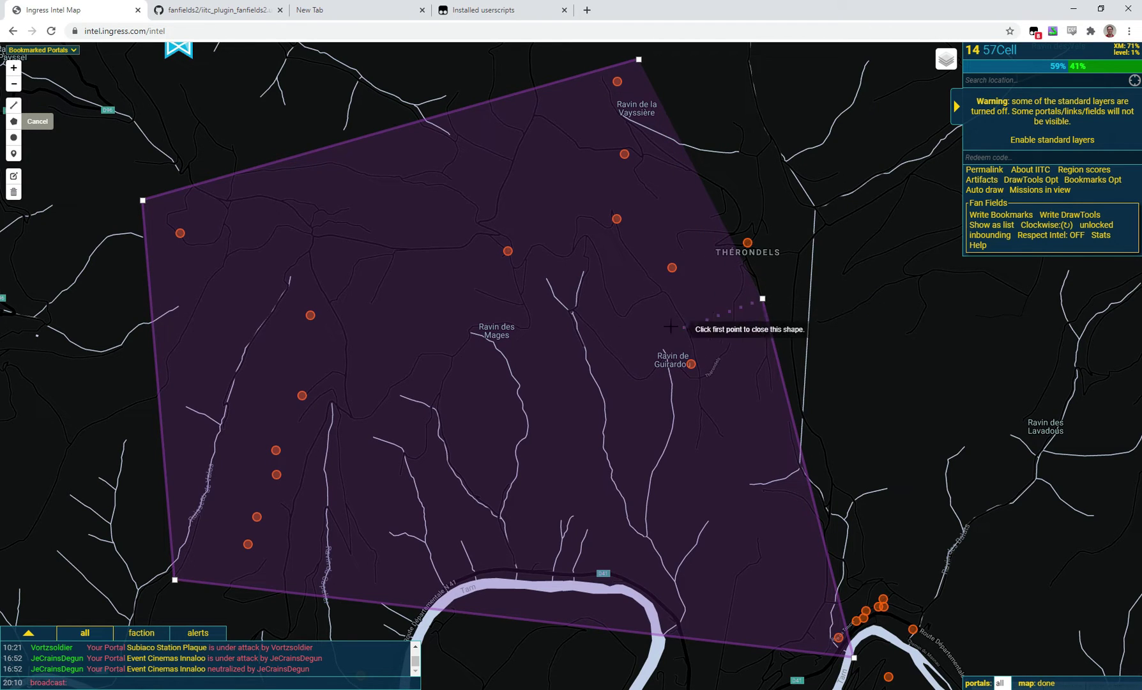
left_click(637, 289)
left_click(648, 249)
left_click(803, 272)
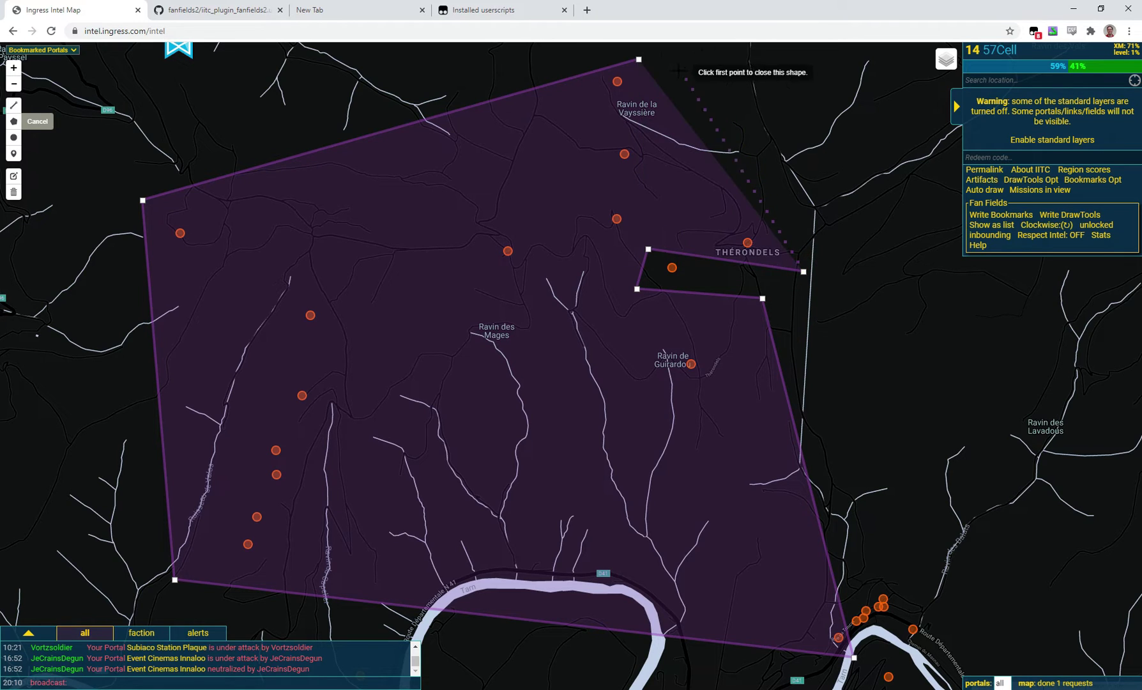
left_click(638, 61)
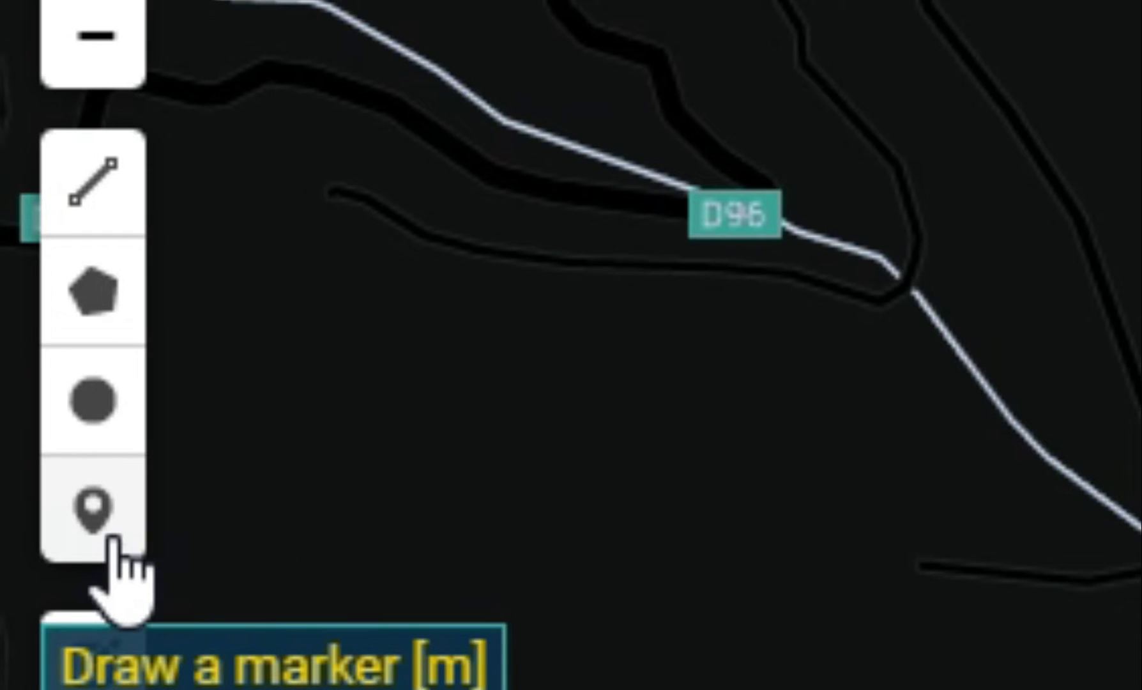
Step: Mark the bottom-right riverside portal as the start portal, giving 30 total fields
left_click(112, 538)
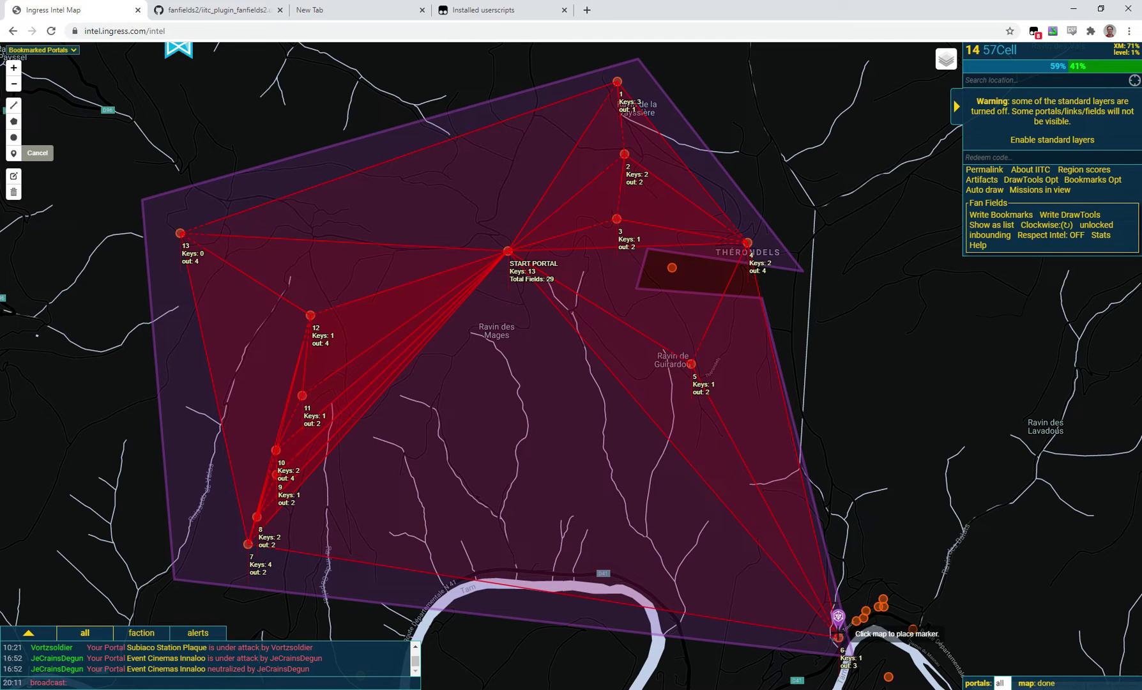
left_click(838, 635)
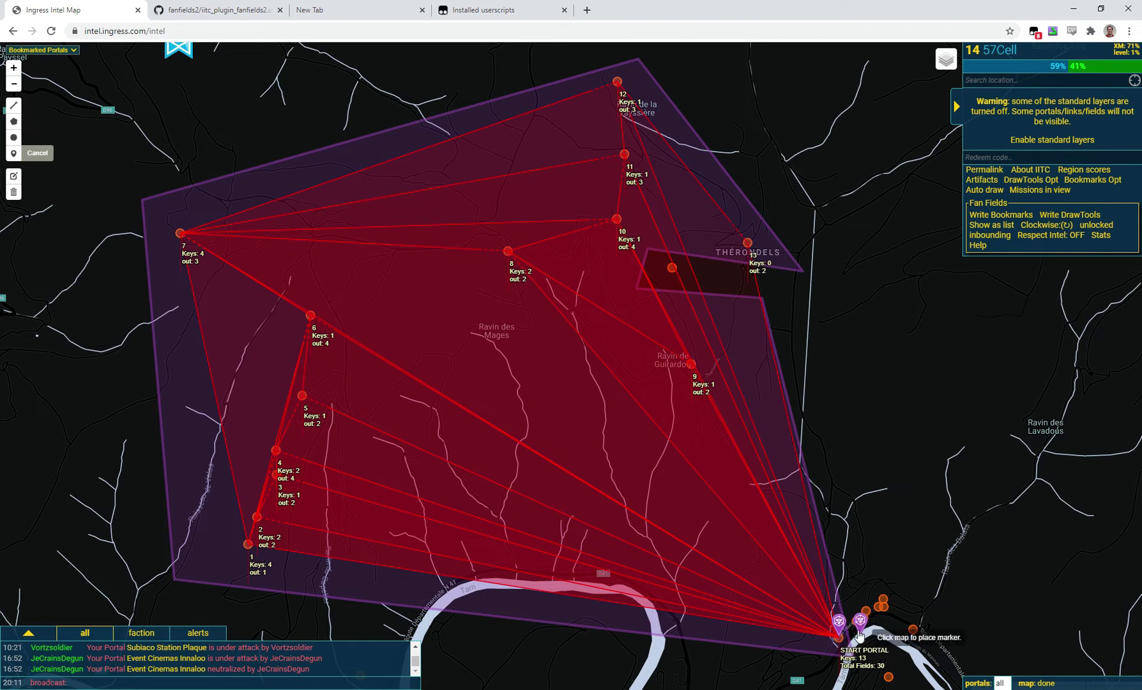
left_click(37, 153)
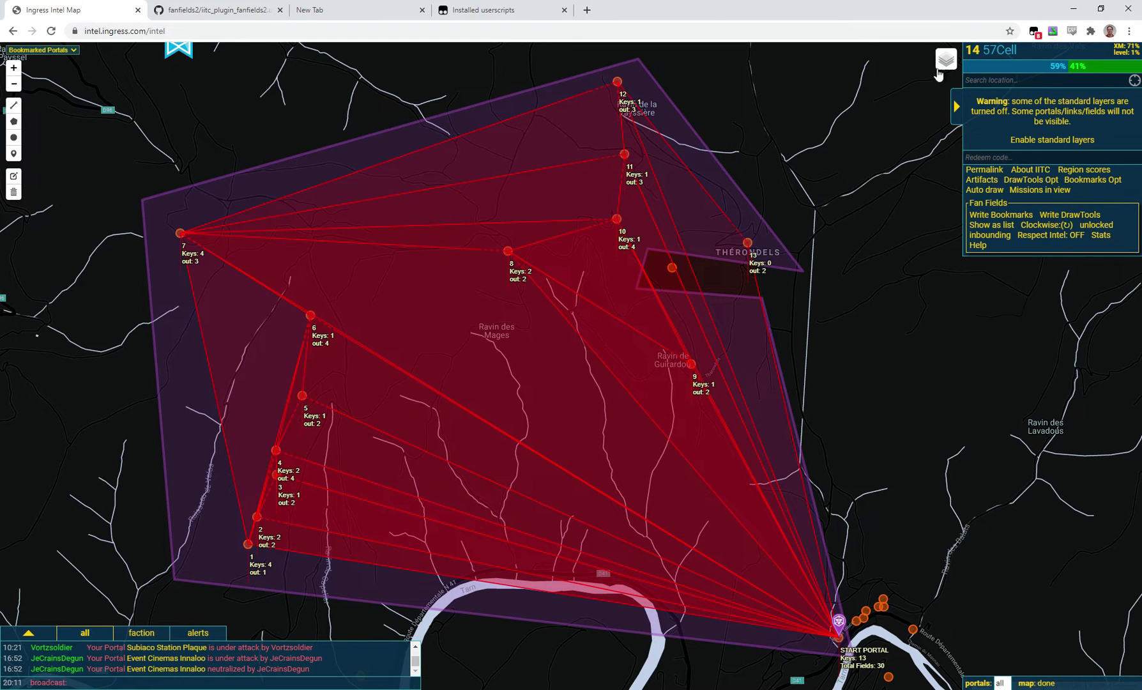
mouse_move(939, 75)
left_click(887, 349)
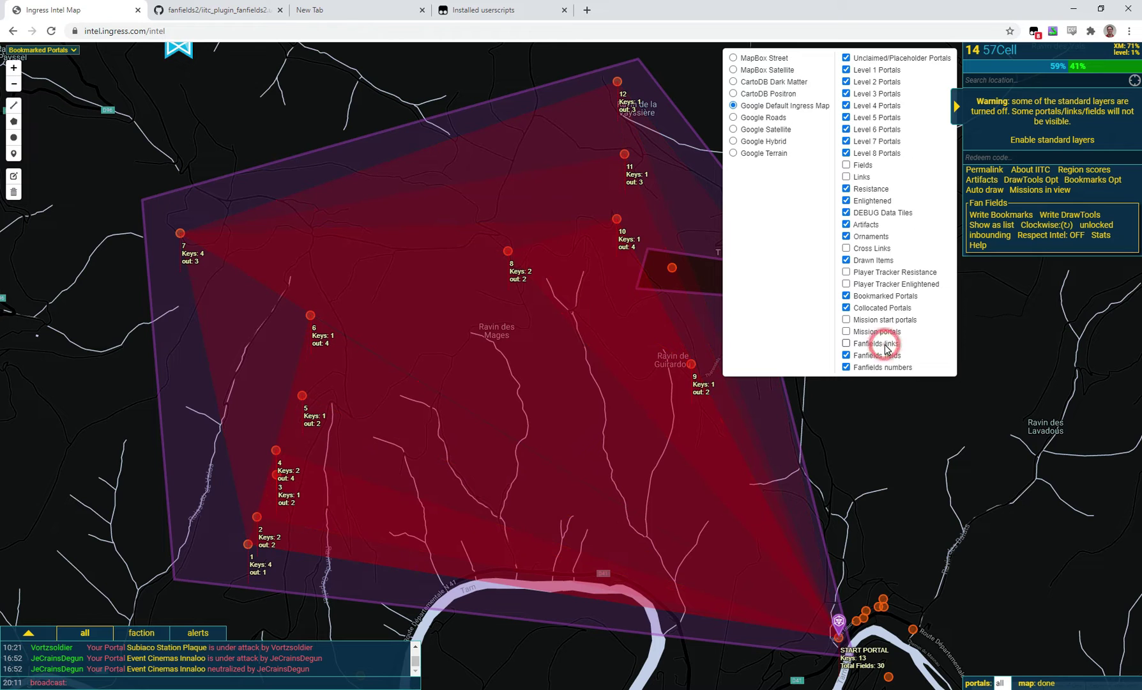
left_click(887, 349)
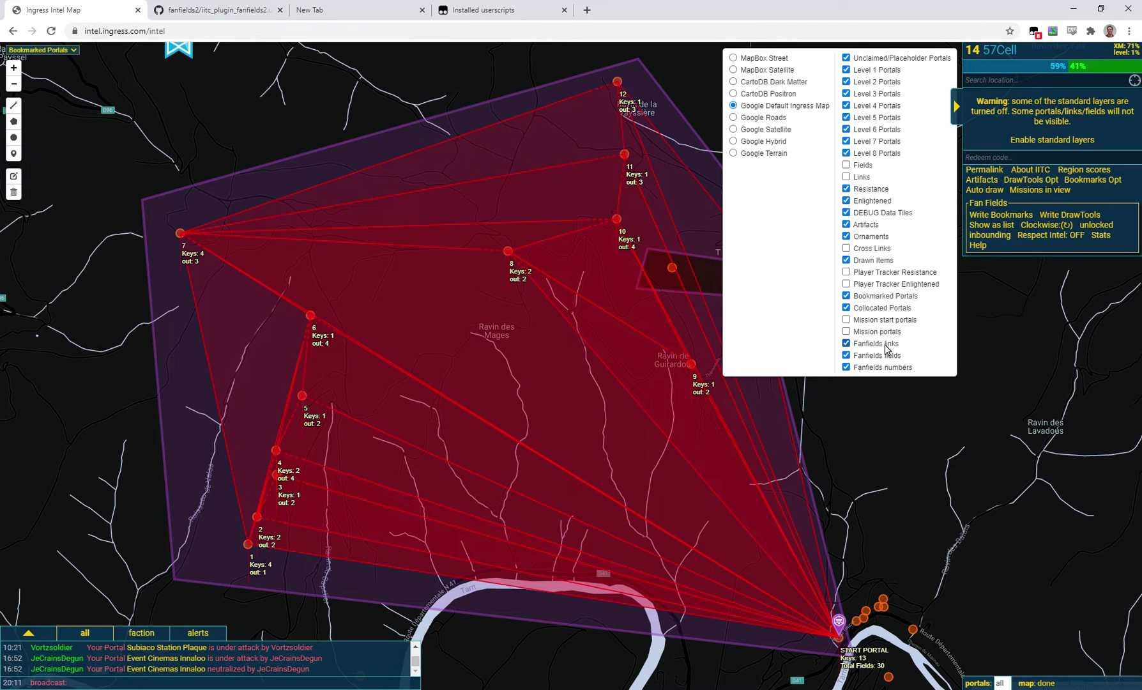
left_click(887, 356)
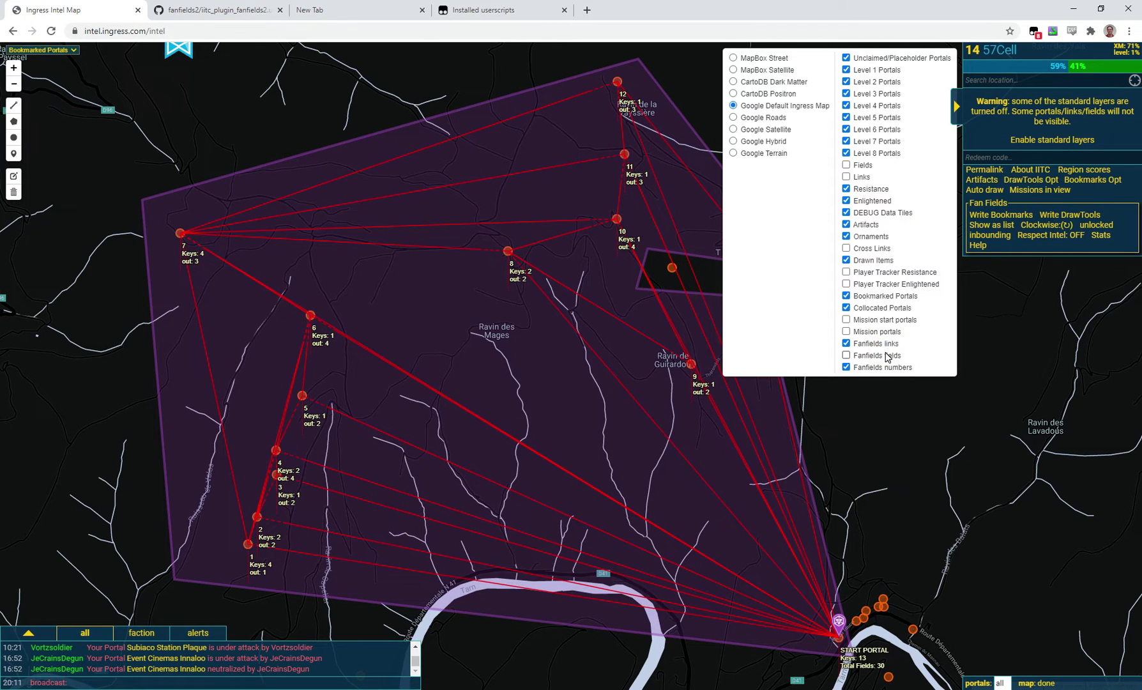
left_click(887, 355)
left_click(887, 356)
left_click(887, 356)
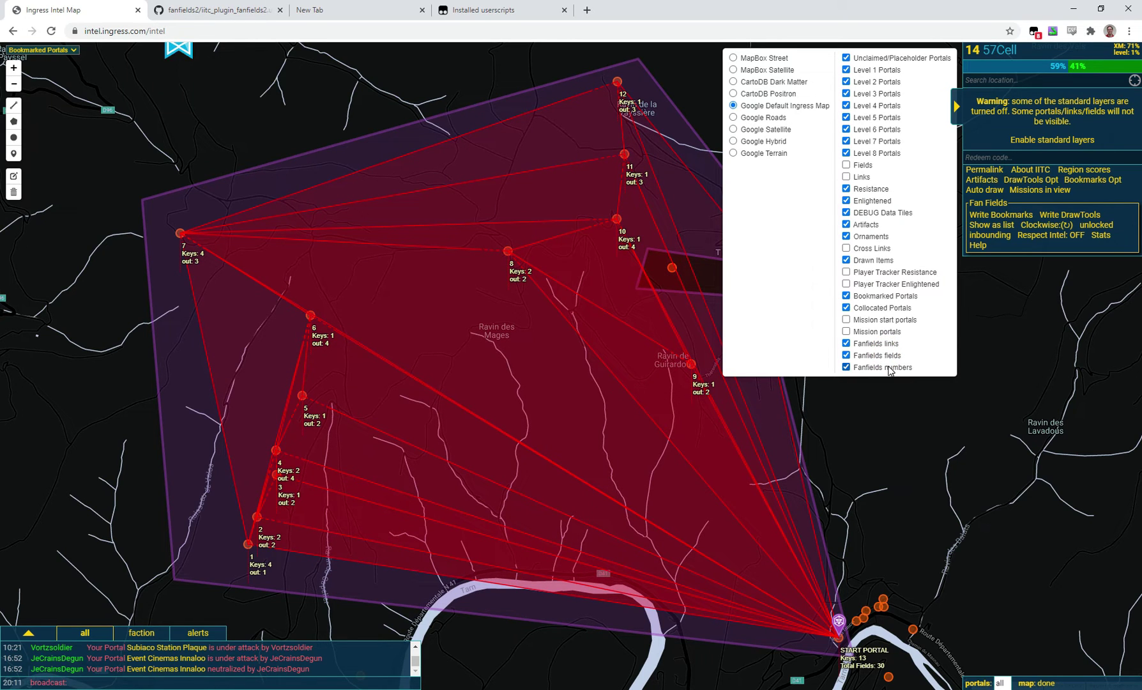
left_click(888, 369)
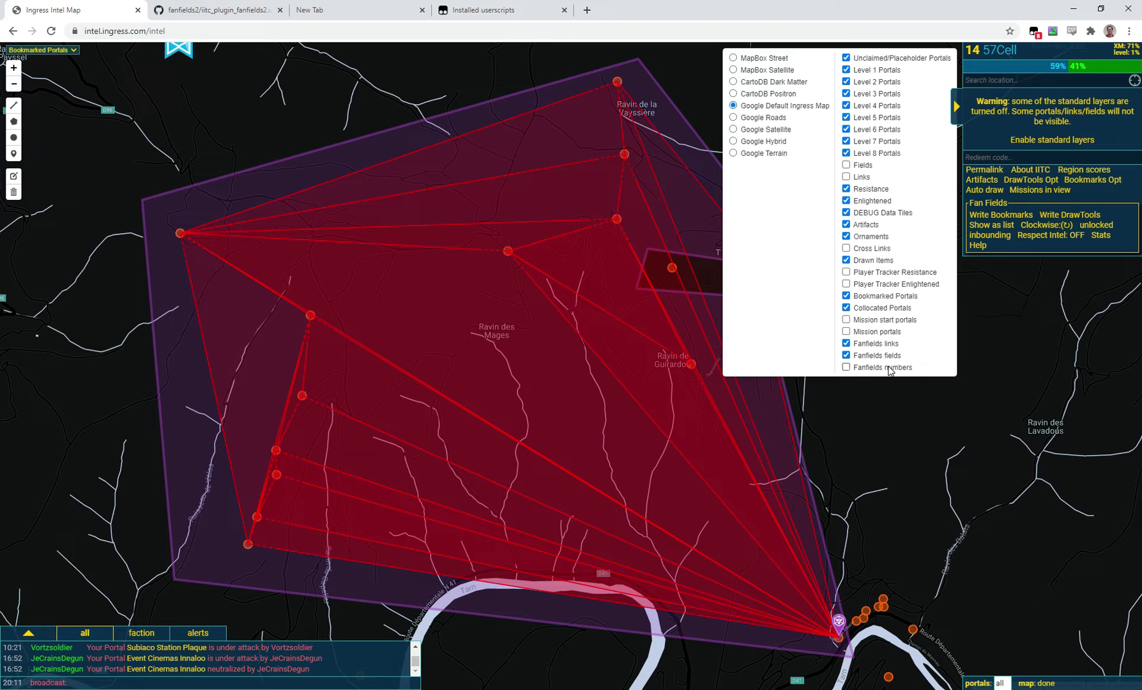
left_click(889, 369)
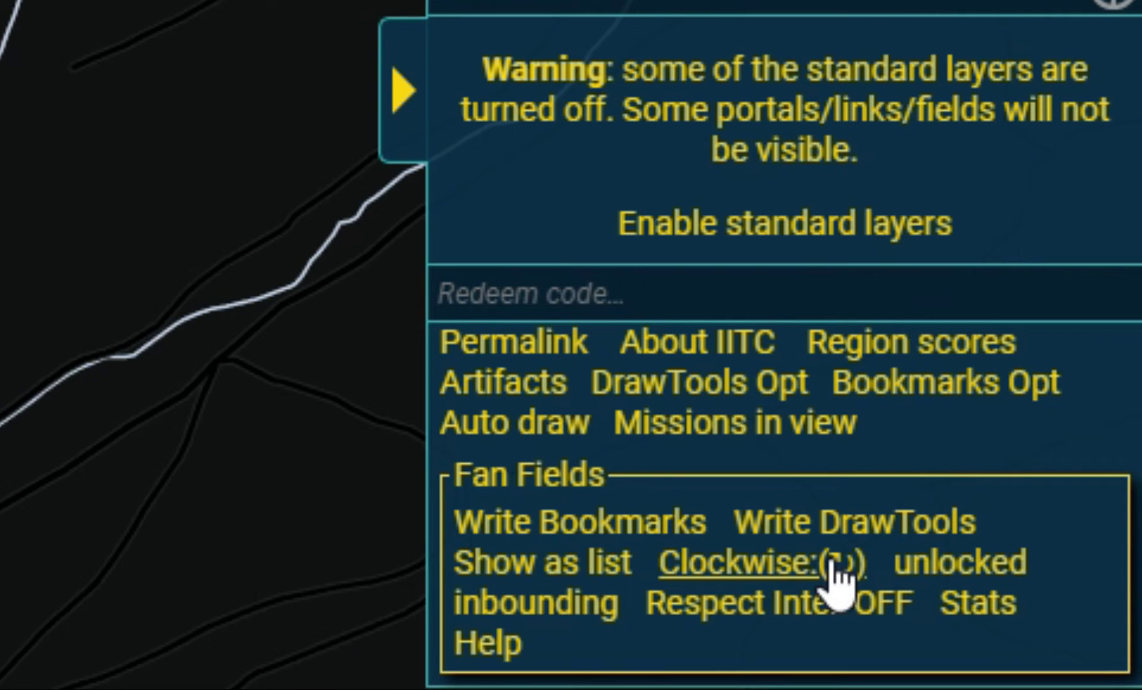
Step: Switch the fanfield order to counterclockwise (↺), toggling it several times to compare
left_click(831, 562)
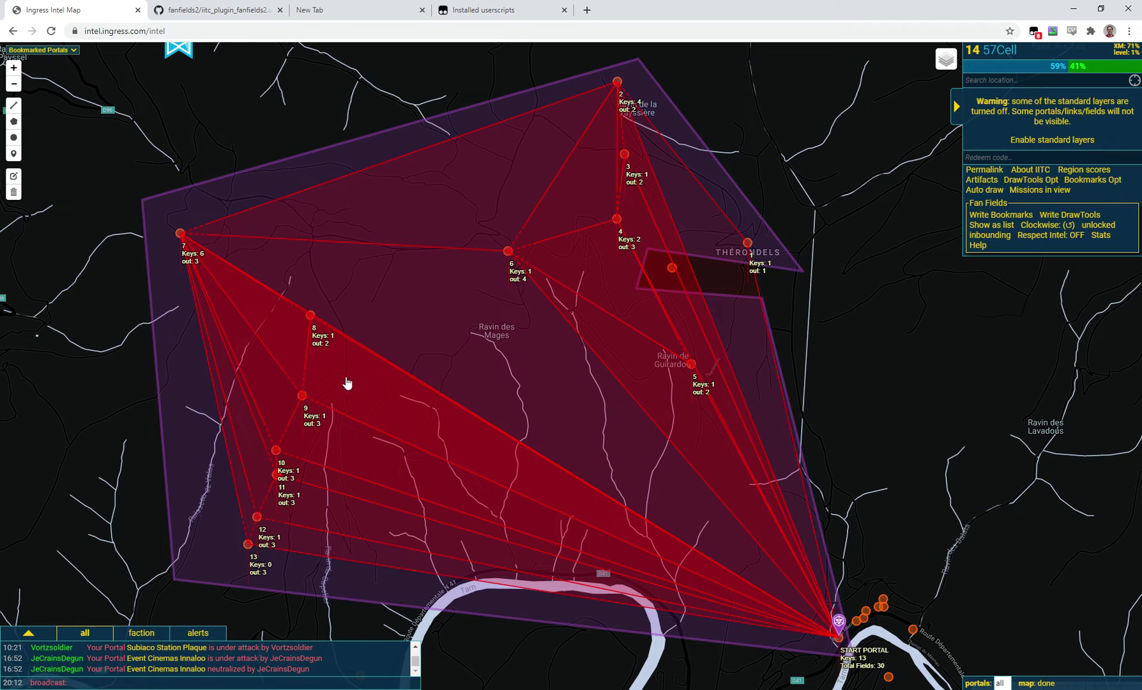
left_click(1063, 224)
left_click(1062, 225)
left_click(1063, 225)
left_click(1063, 225)
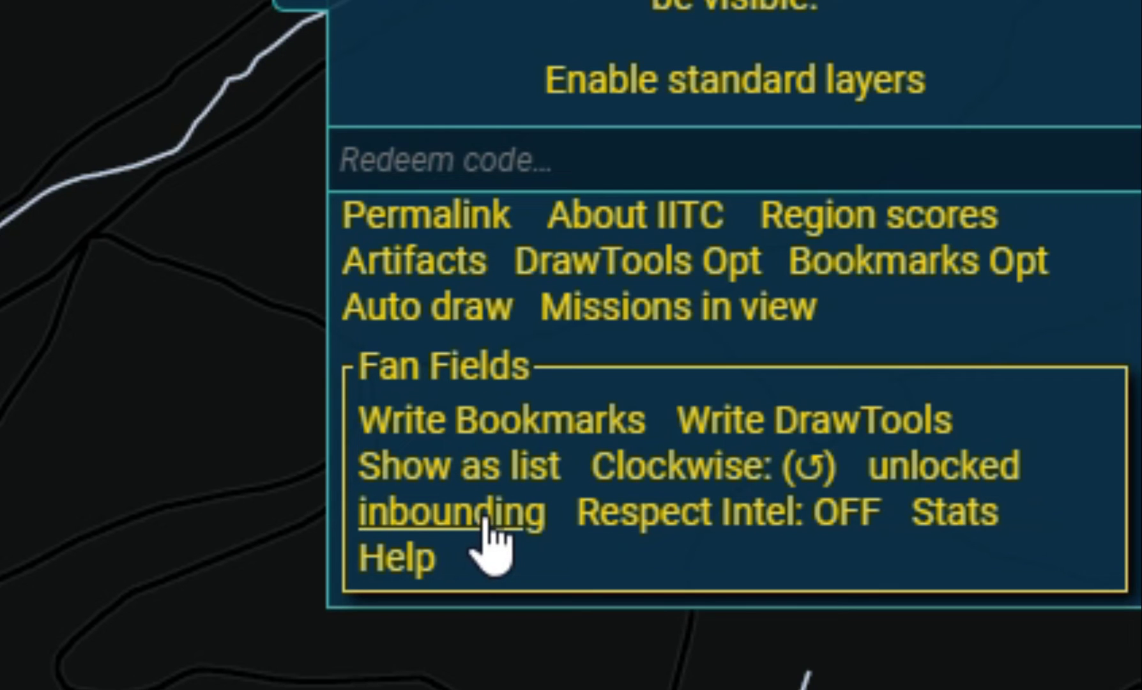
Step: Switch the fanfield plan from inbounding to outbounding
left_click(486, 514)
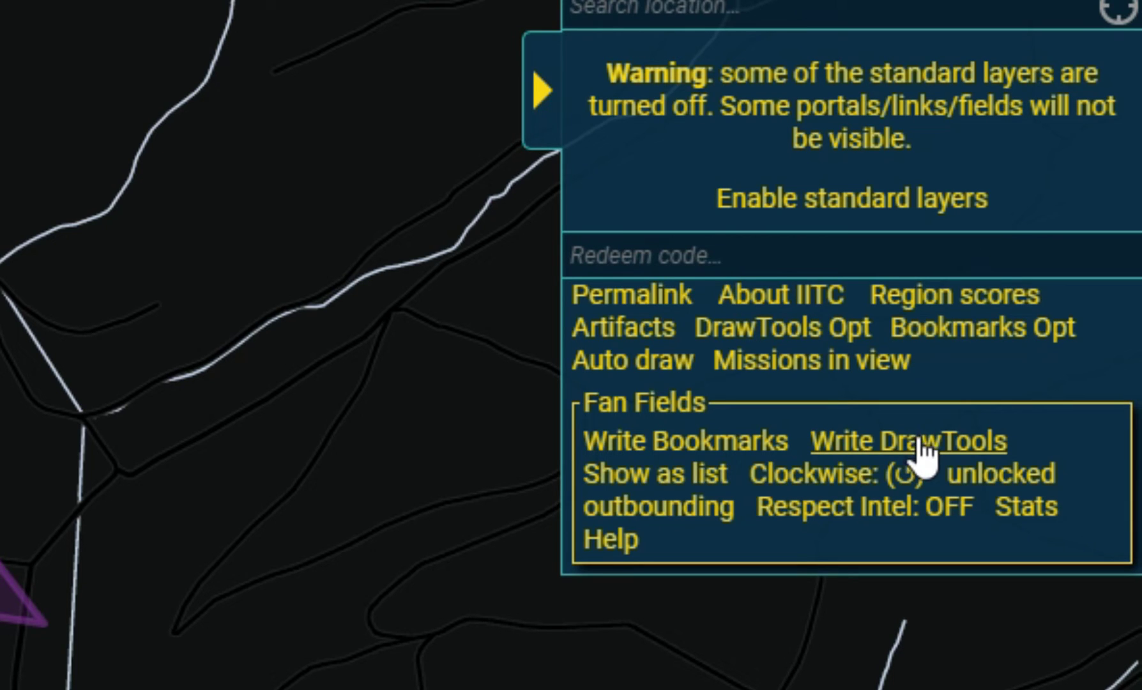
left_click(686, 474)
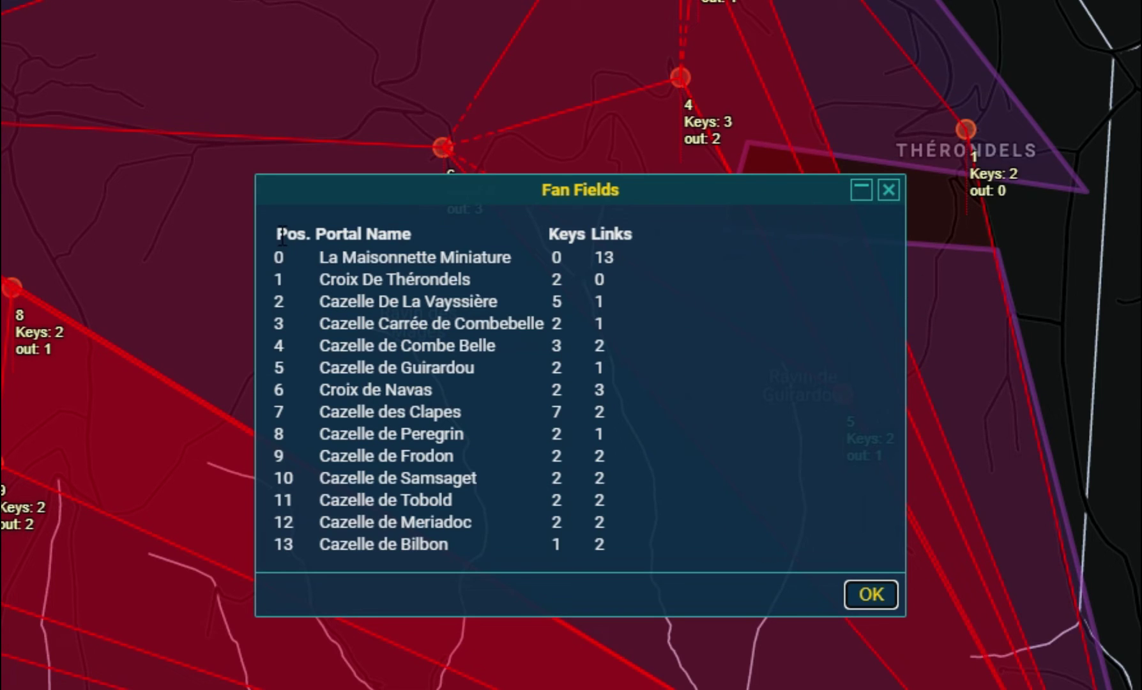
left_click_drag(281, 237, 663, 542)
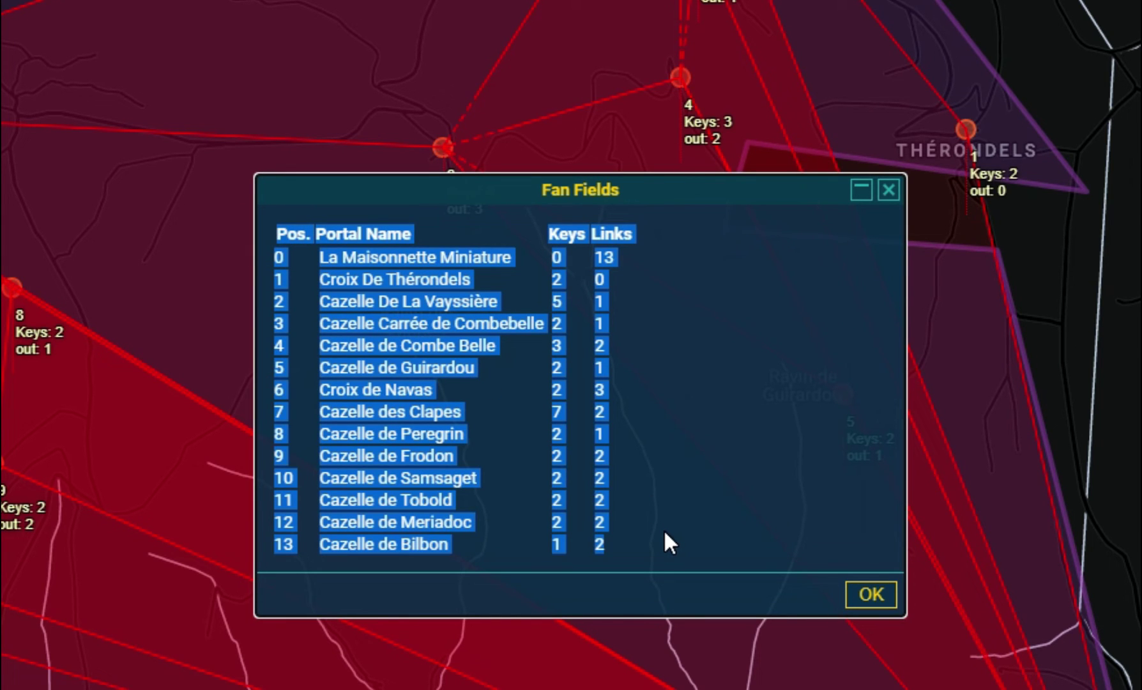
left_click(693, 286)
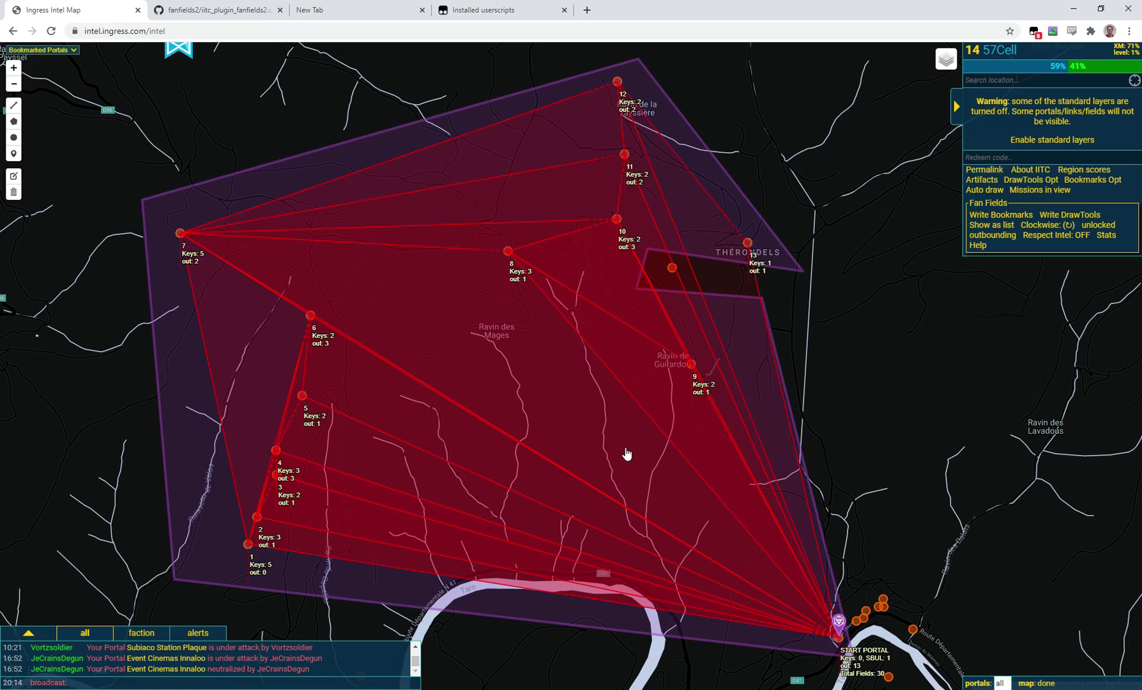
Step: Pan to Millau, reset all drawn items, and mark the green portal near Viastels as start
left_click_drag(993, 493, 671, 501)
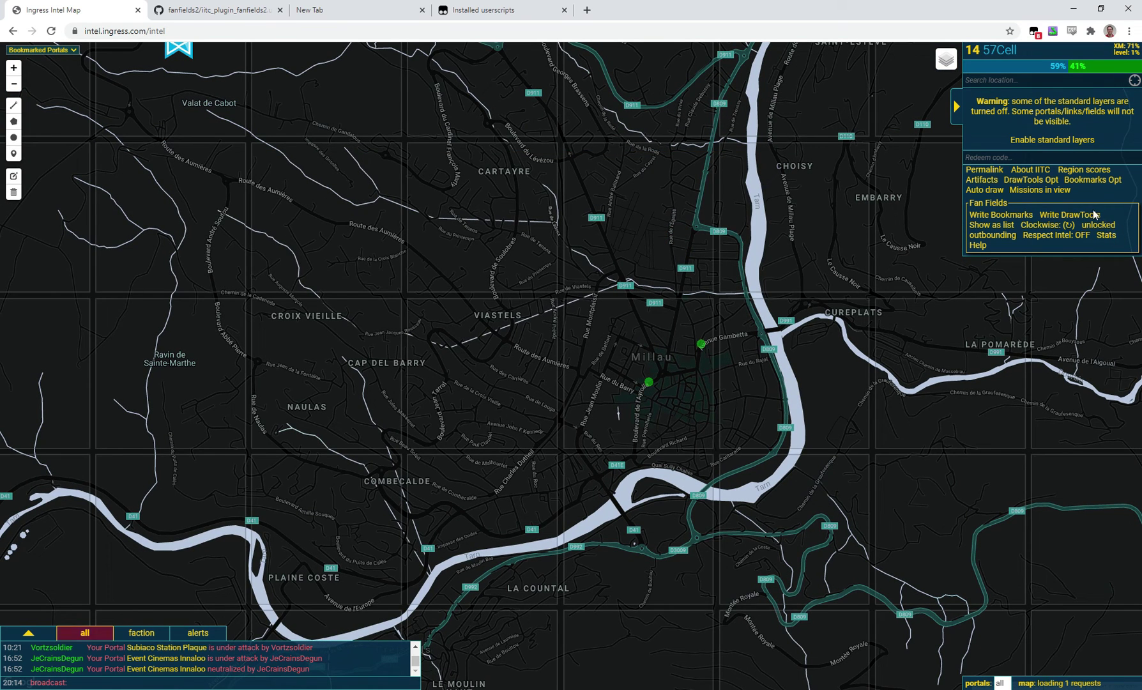
left_click(1086, 215)
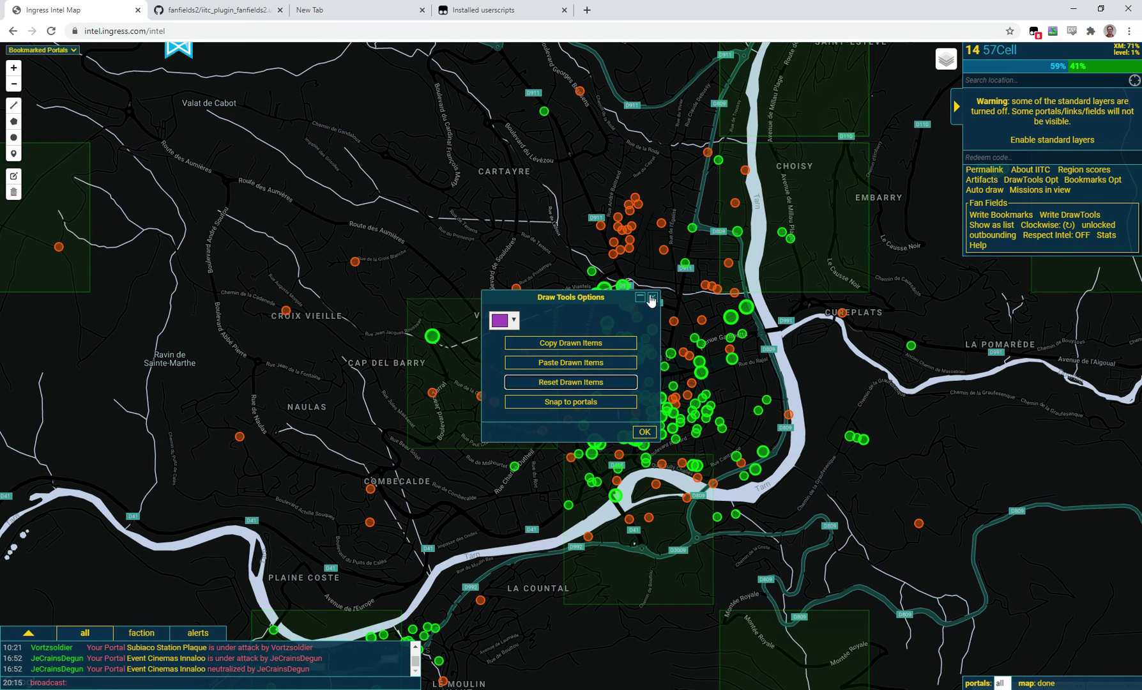
key("Escape")
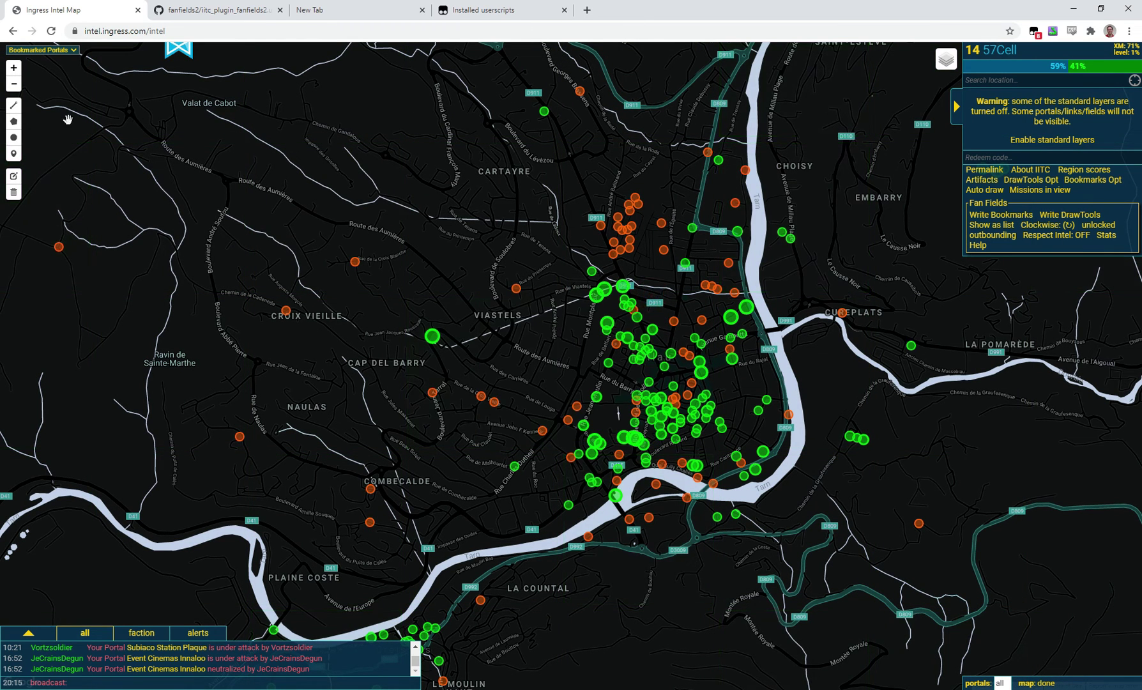
left_click(14, 153)
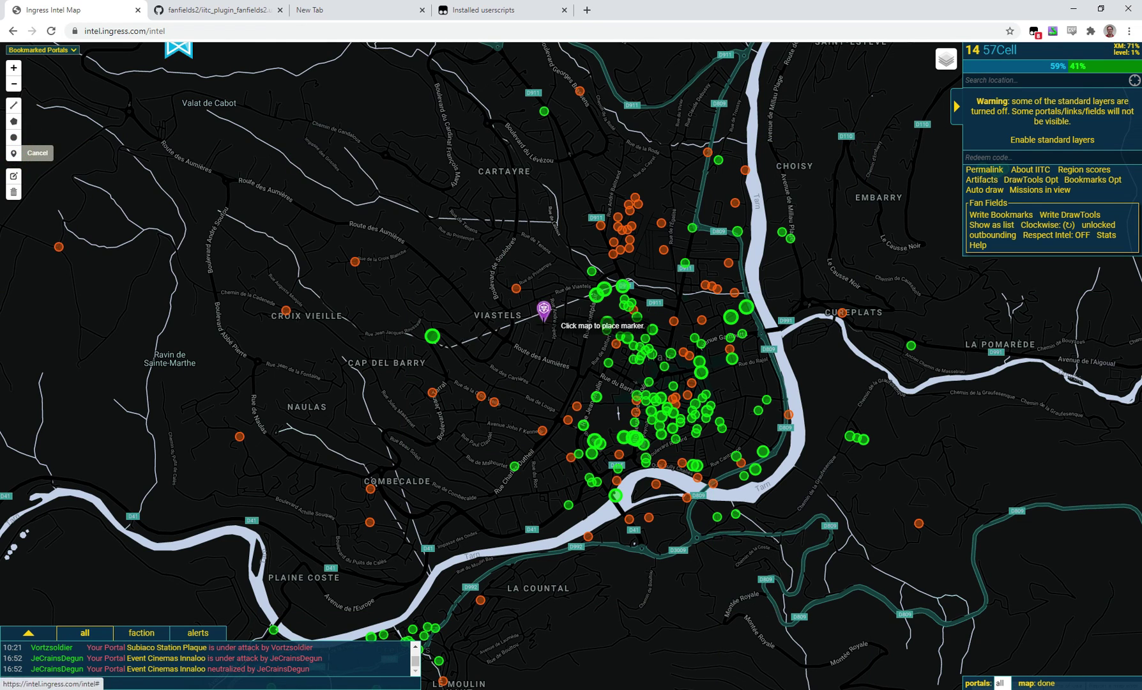
left_click(434, 337)
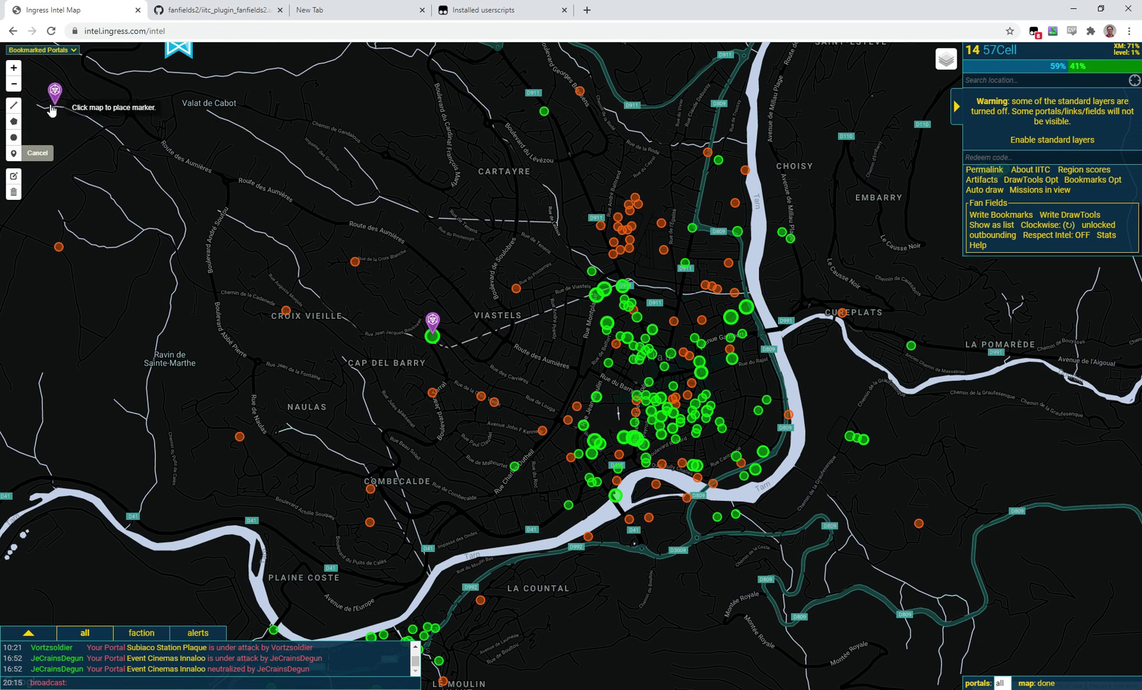
Step: Draw a seven-corner polygon around Millau, yielding a 516-field fanfield plan
left_click(14, 121)
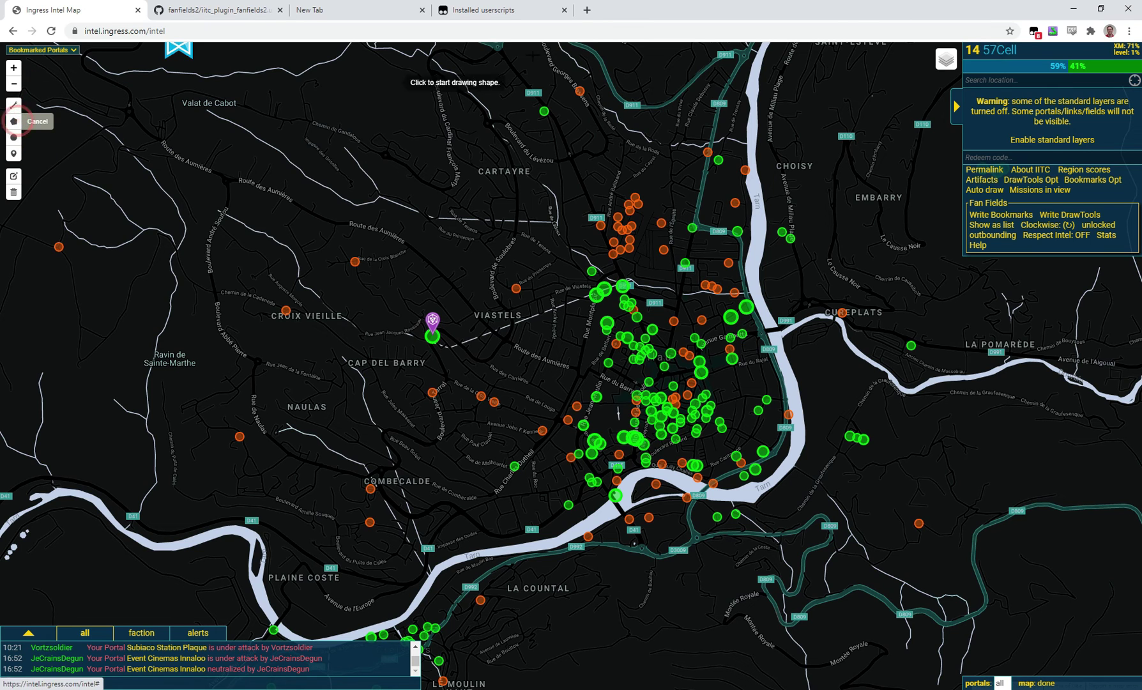
left_click(599, 65)
left_click(240, 274)
left_click(206, 476)
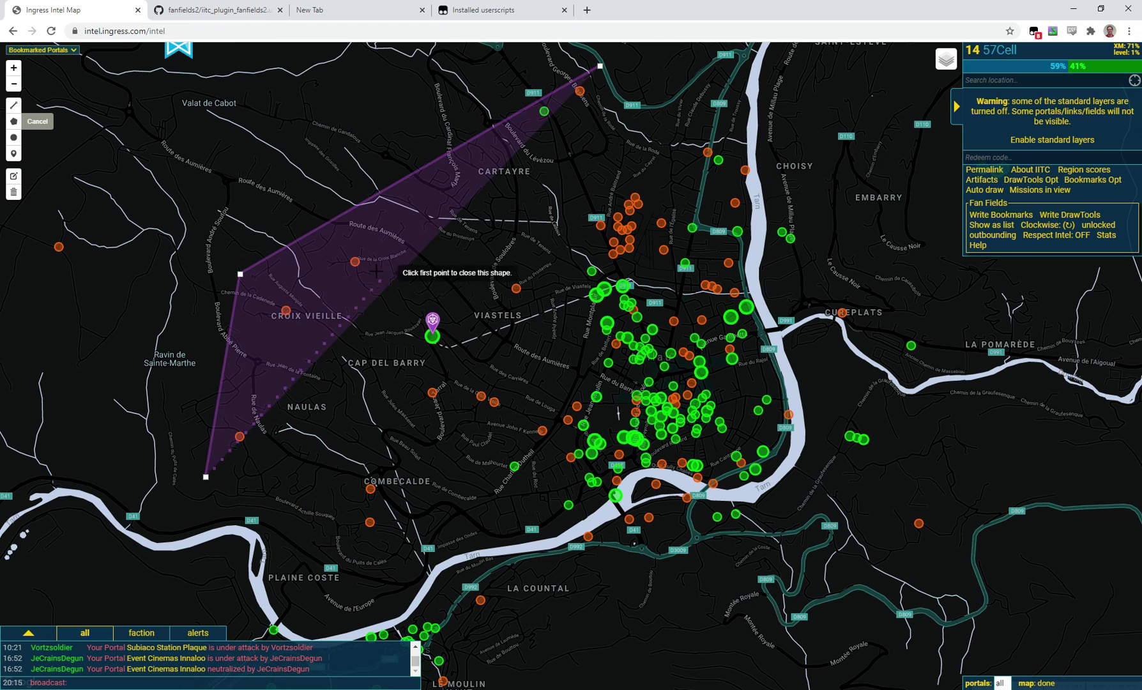
left_click(534, 634)
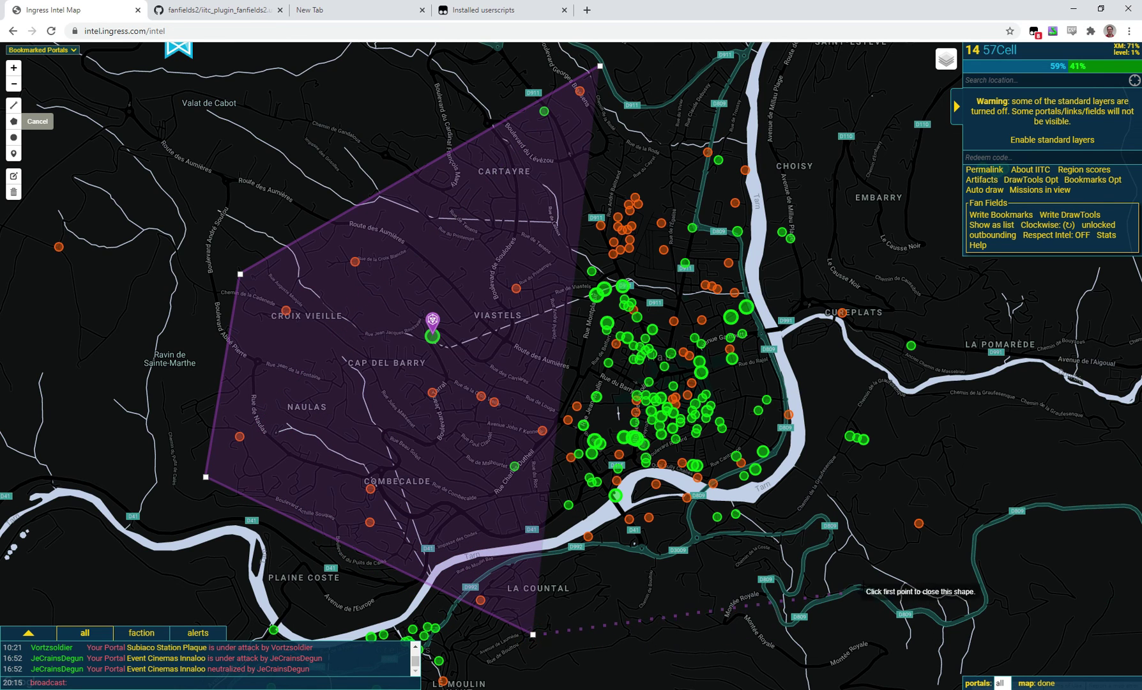
left_click(887, 578)
left_click(973, 497)
left_click(873, 202)
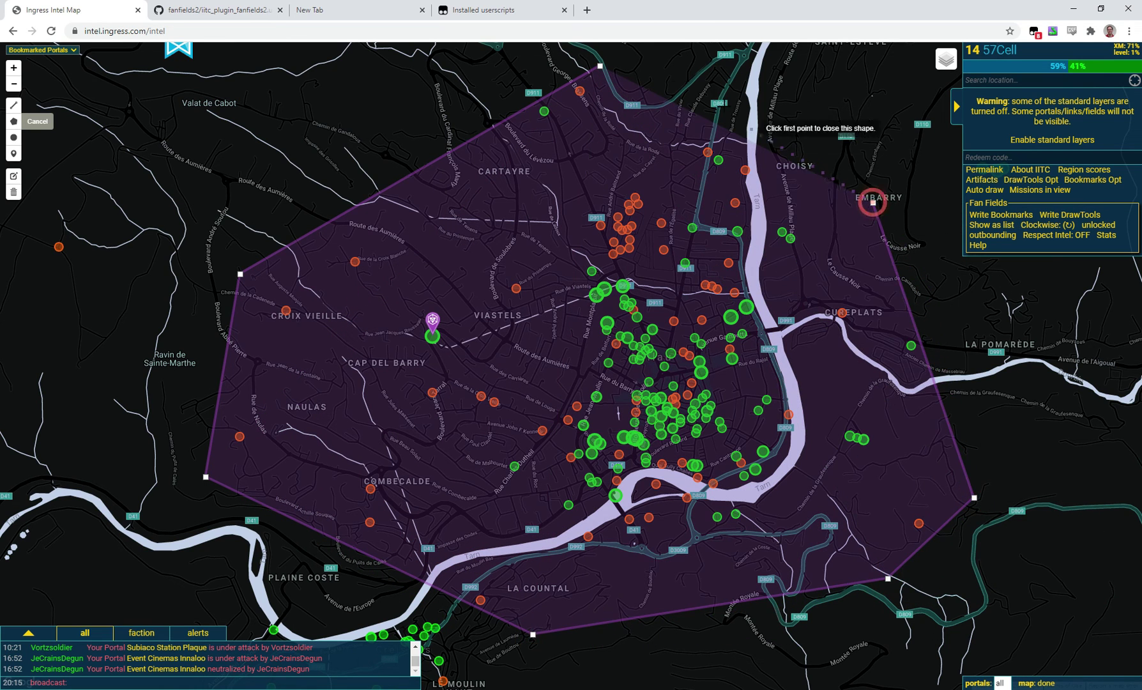
left_click(600, 66)
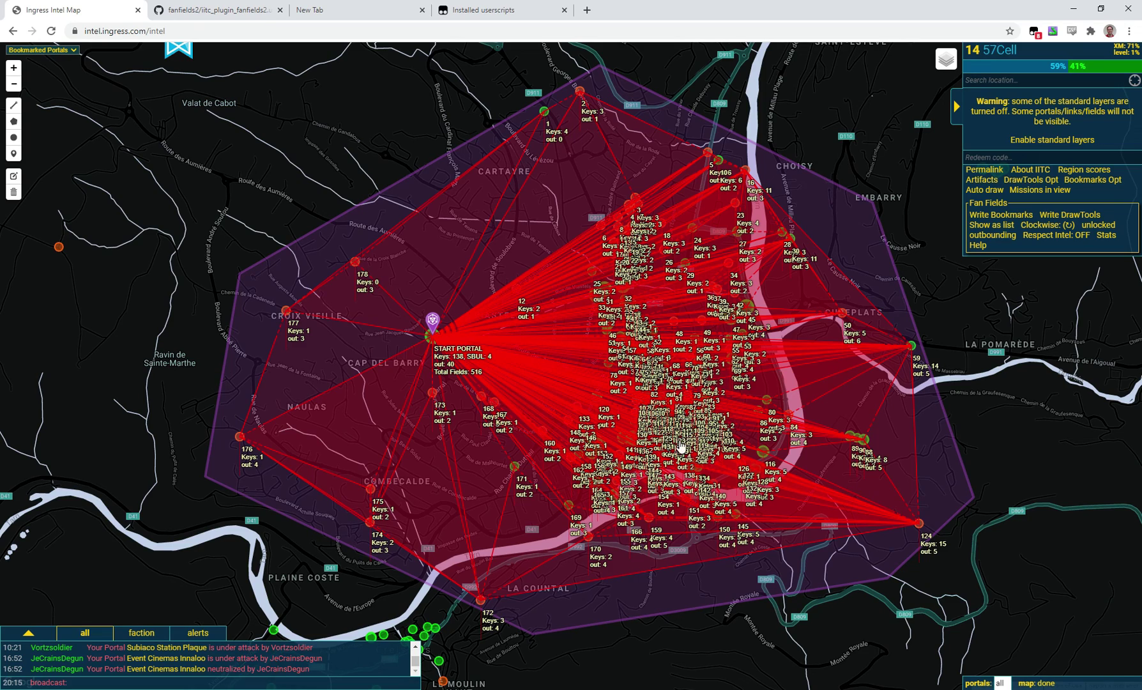
scroll(633, 279, "up", 1)
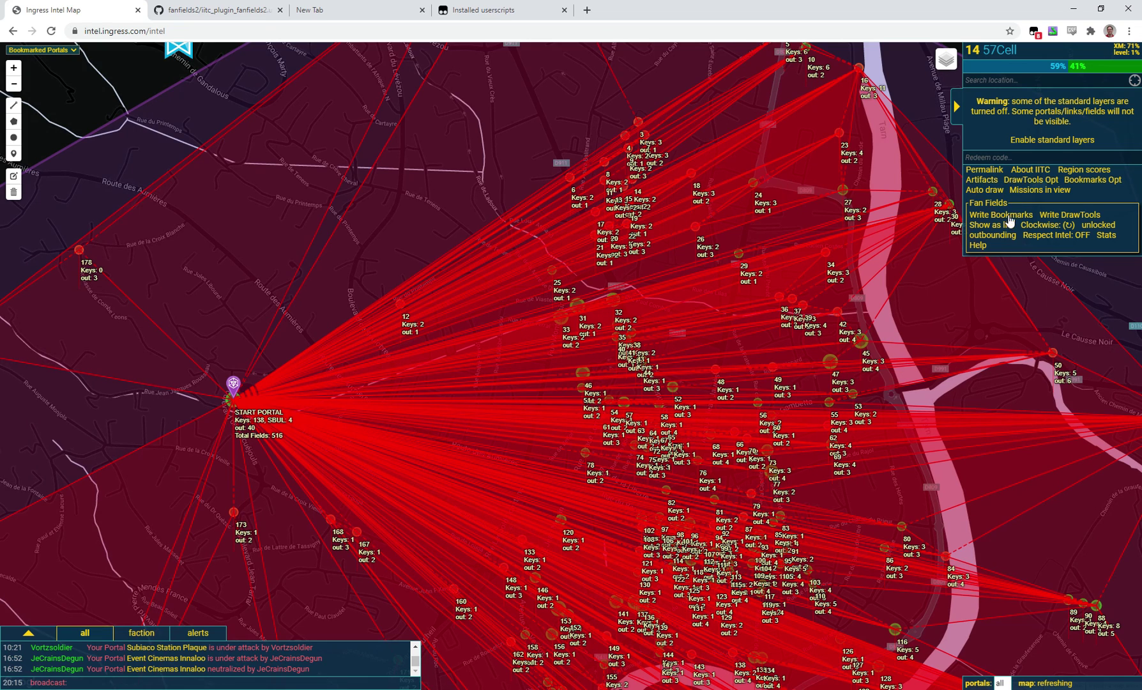
left_click(992, 225)
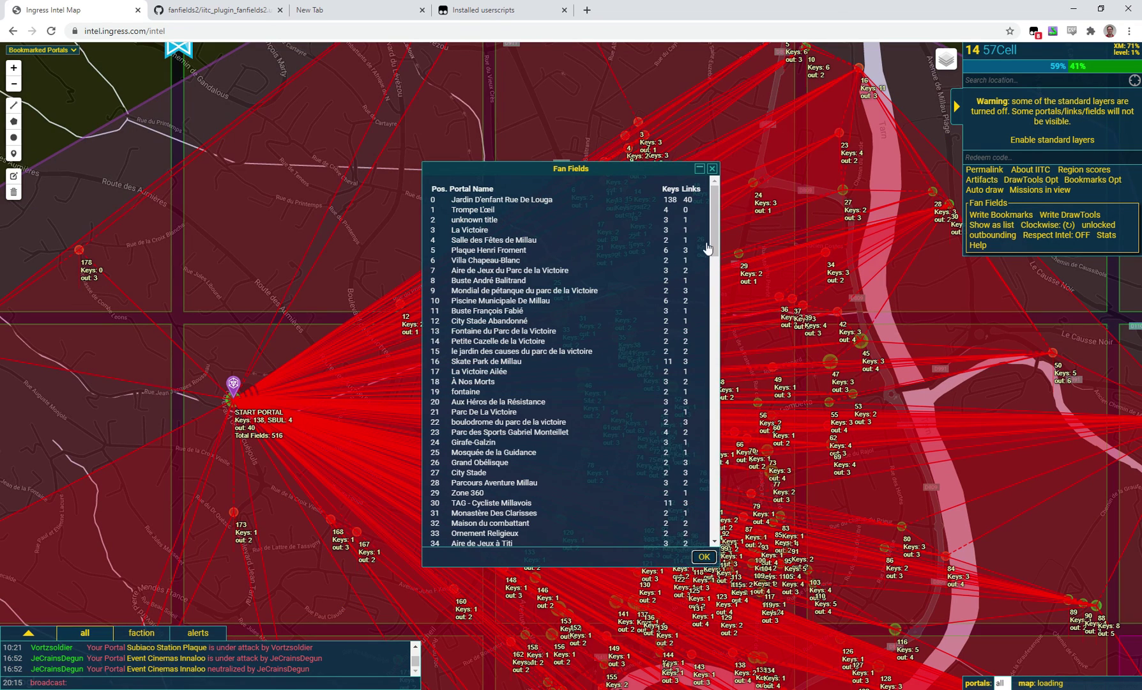
left_click_drag(716, 237, 725, 473)
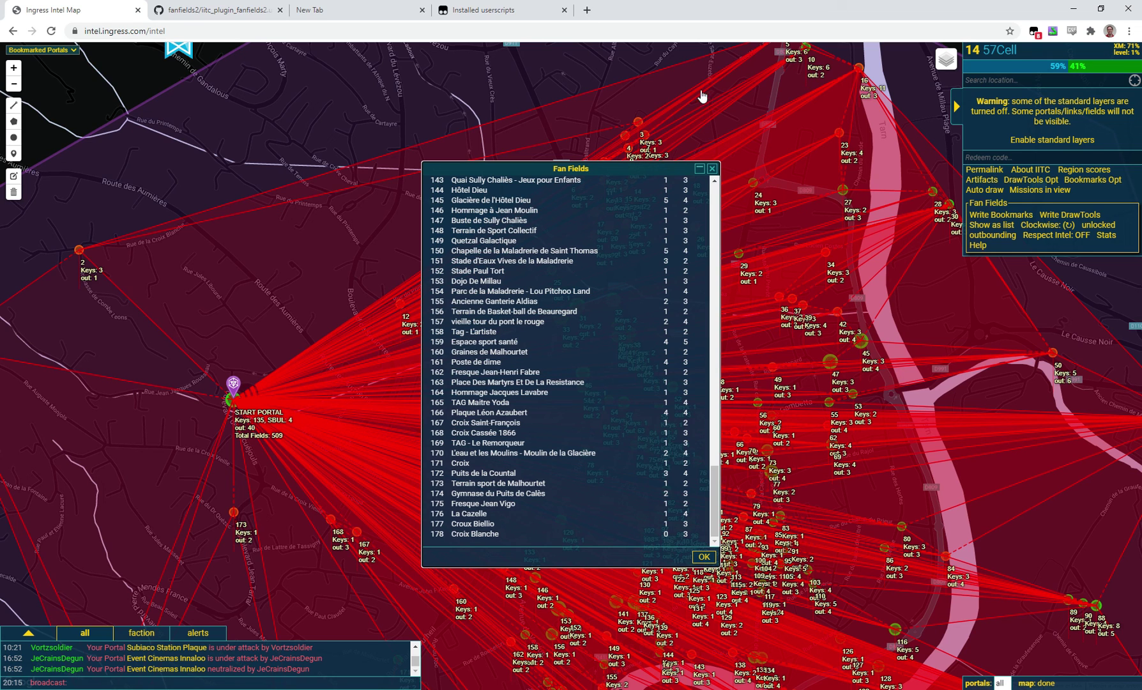
left_click(713, 169)
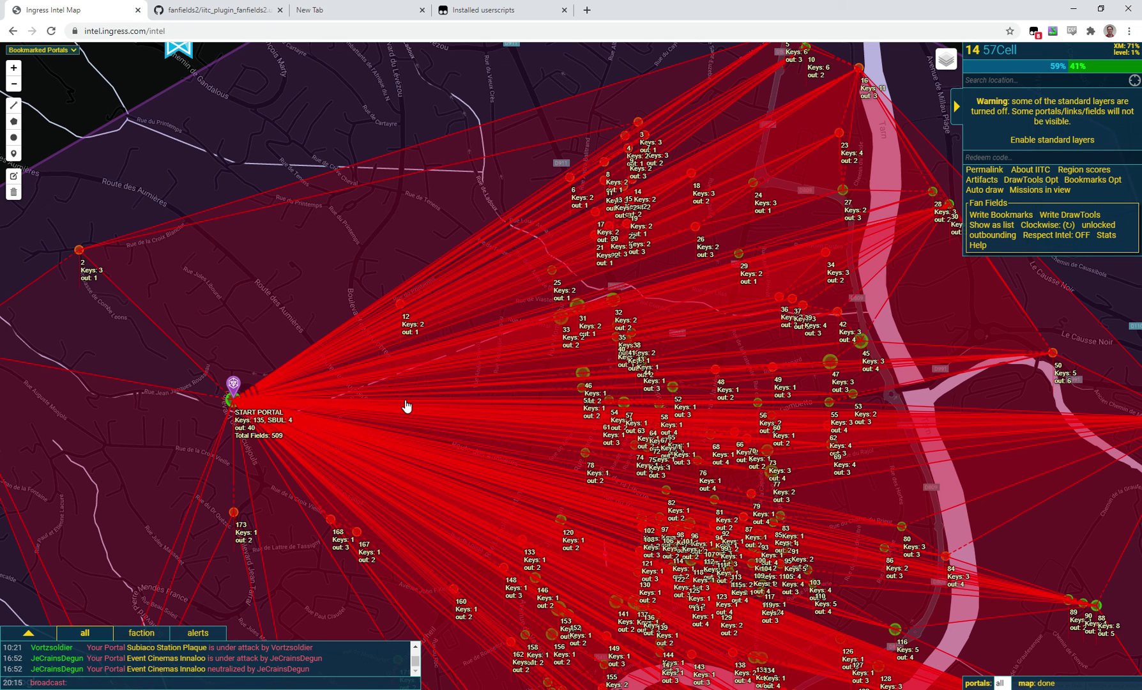
left_click_drag(510, 424, 526, 313)
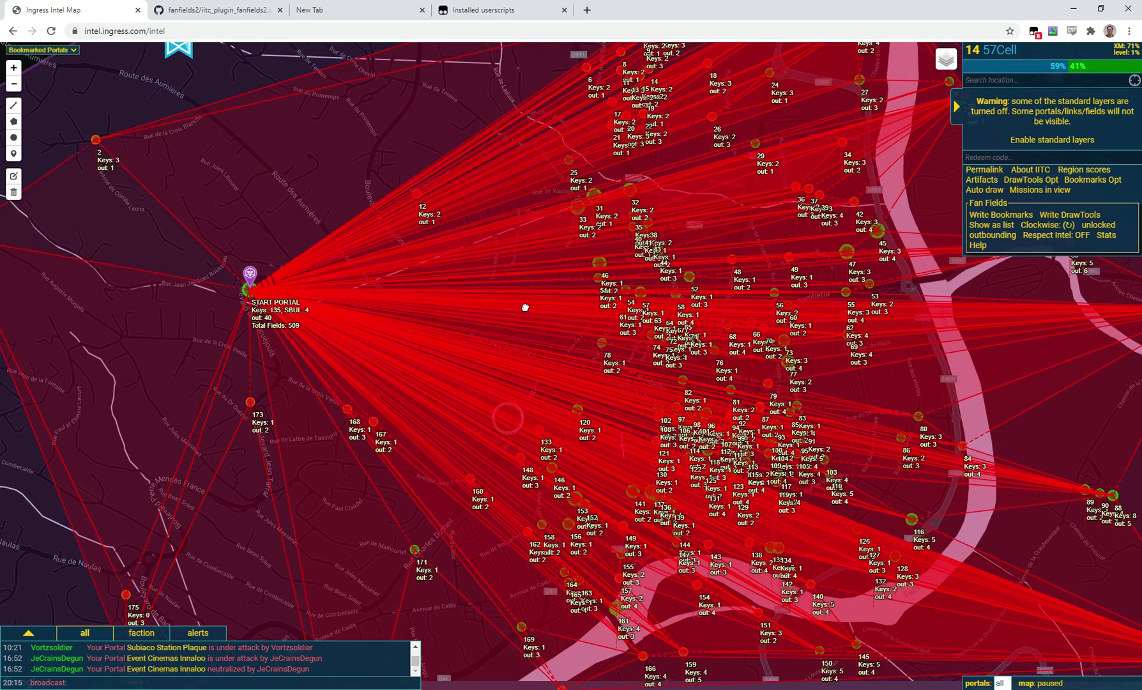